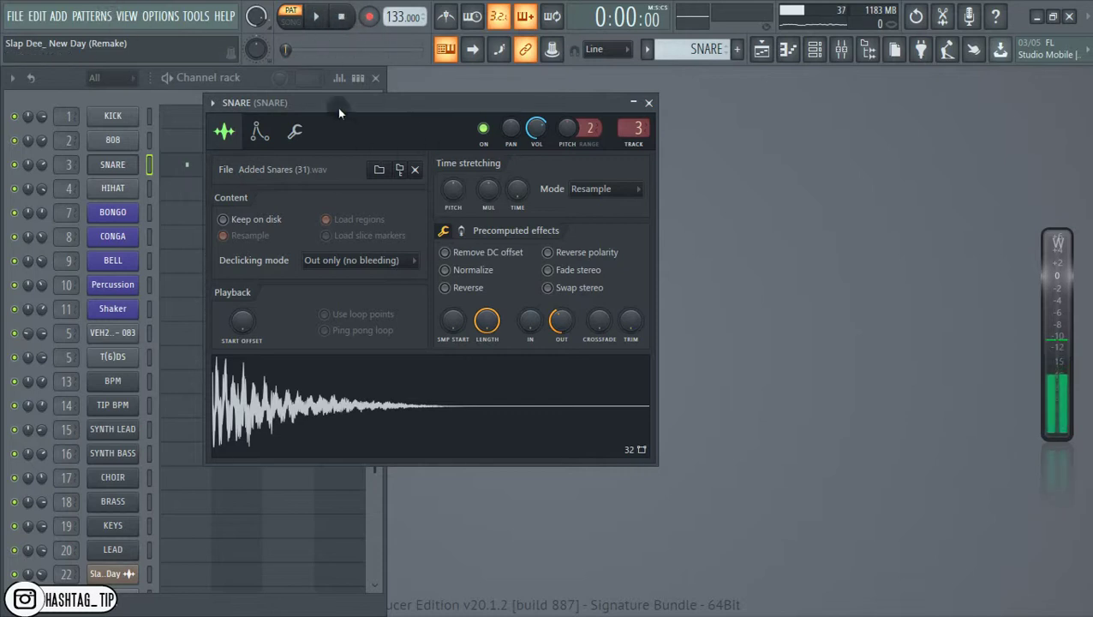
Switch playback to song mode, start the song and bring up the playlist arrangement
click(291, 16)
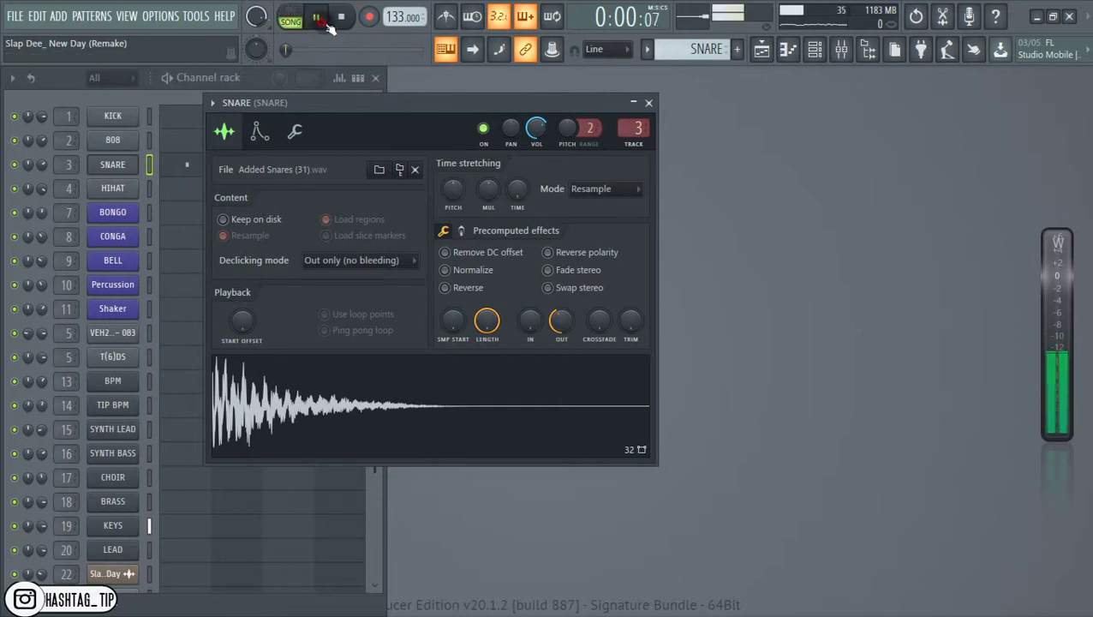
click(787, 49)
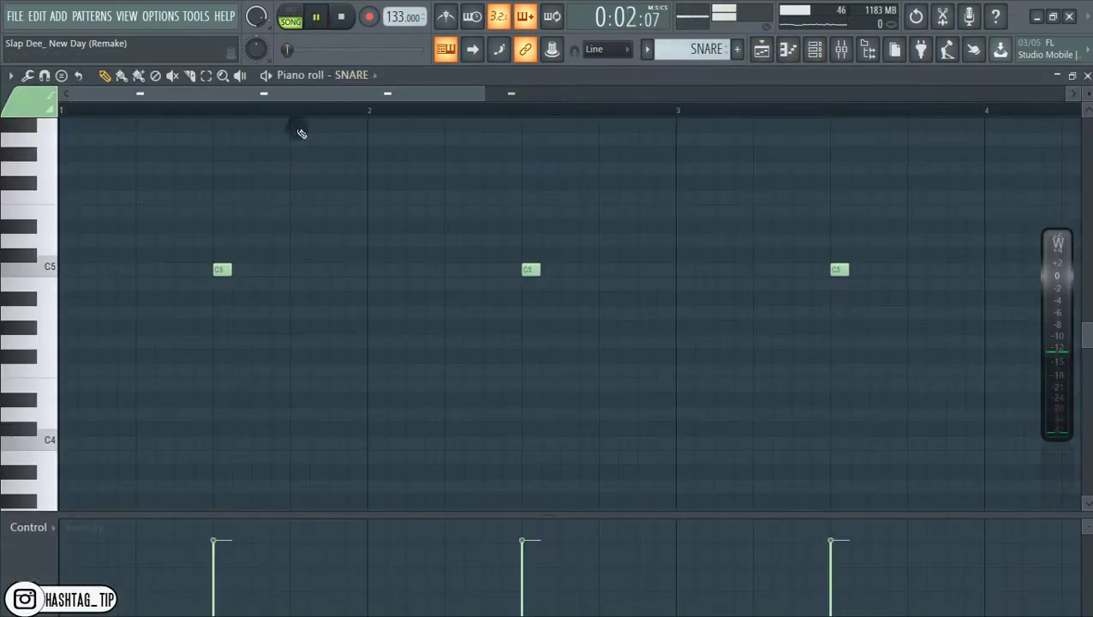
click(811, 50)
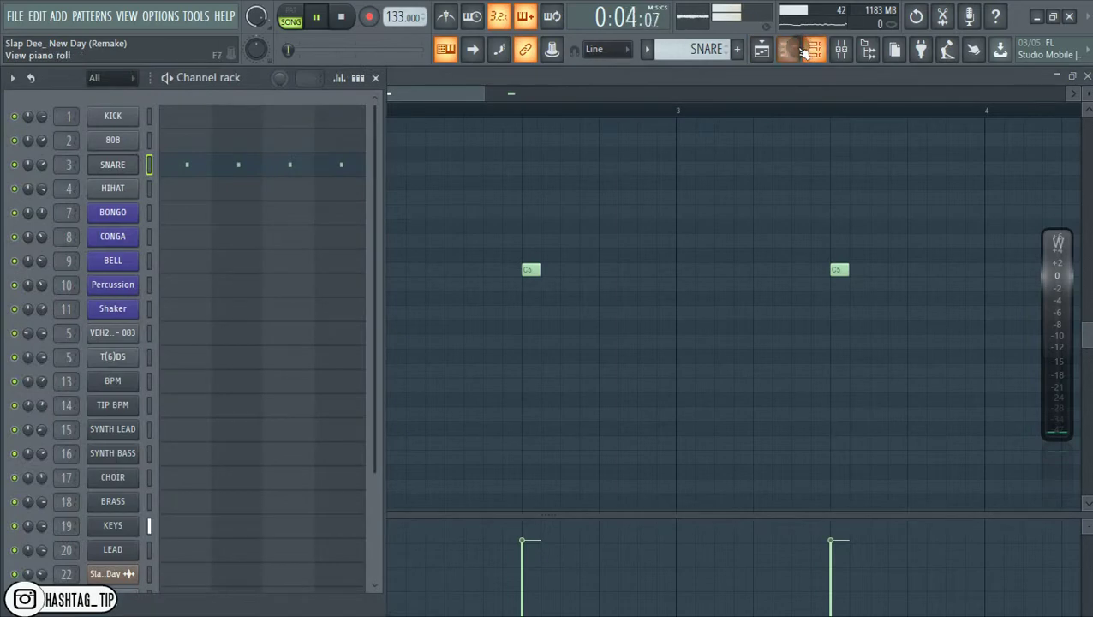
click(762, 49)
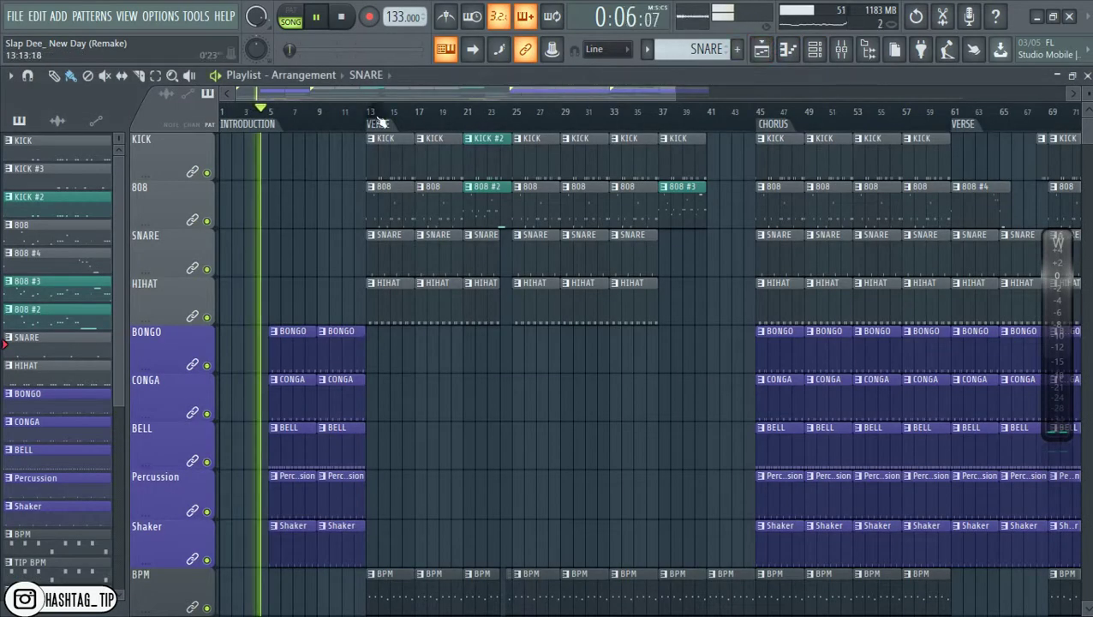
scroll(329, 341, down, 10)
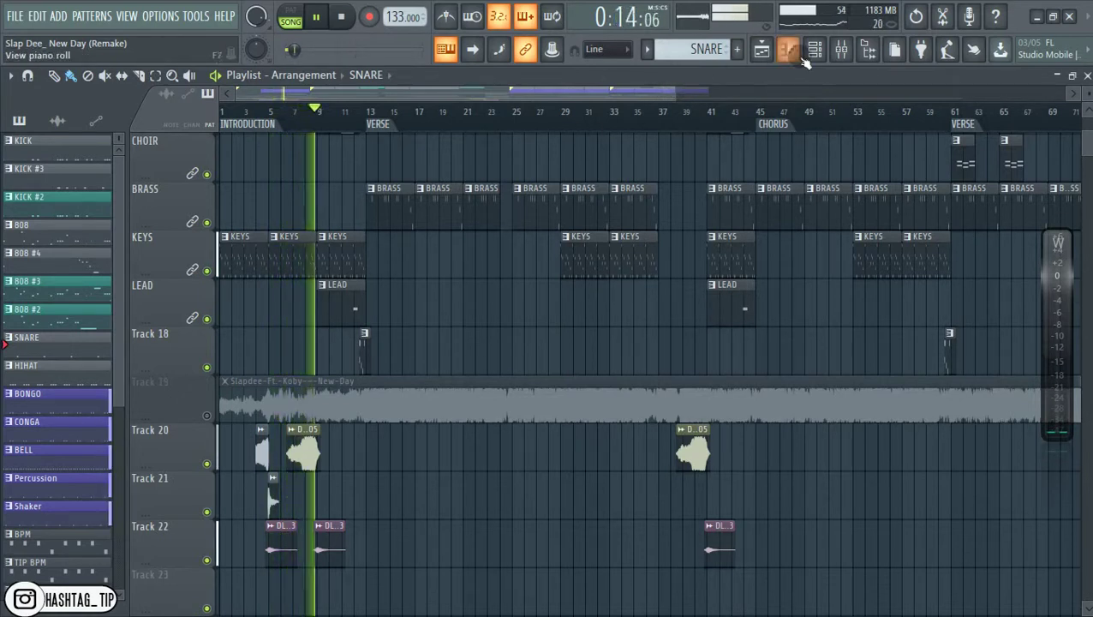
Open the mixer and place it below the upper playlist tracks, with the whole arrangement fitted in view
click(842, 49)
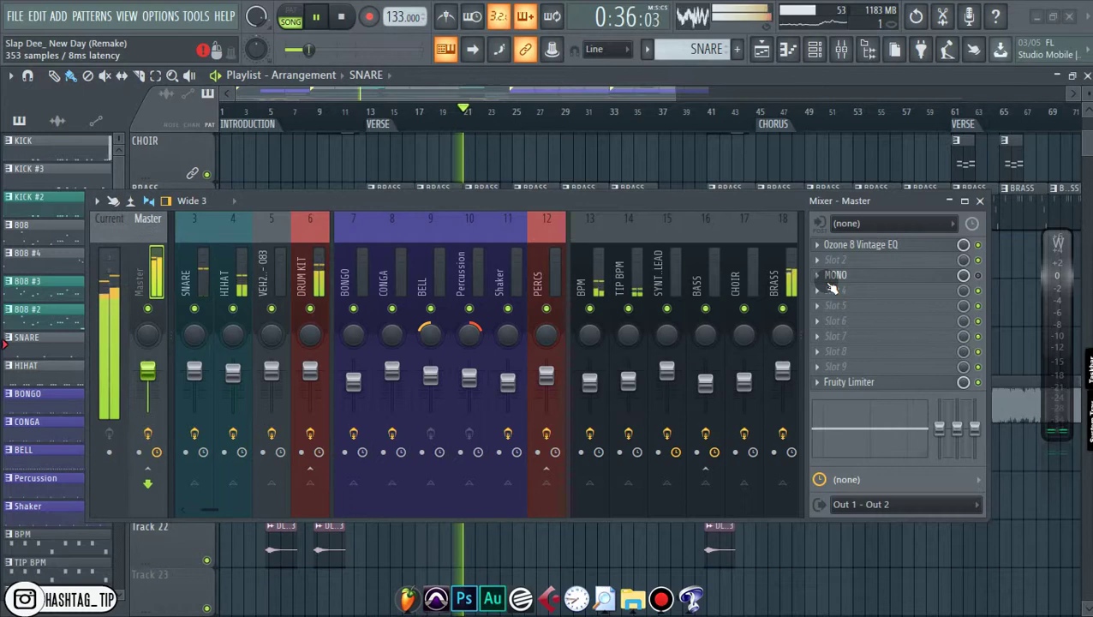
drag(733, 203, 758, 339)
drag(681, 101, 991, 128)
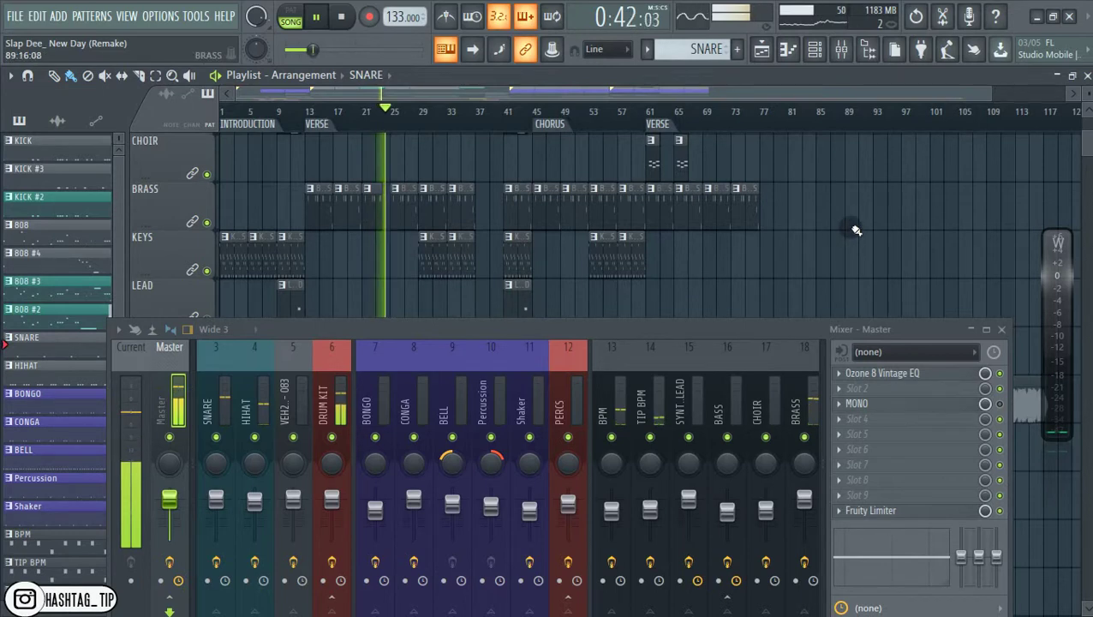
Examine the full arrangement during playback, from the KICK and percussion tracks through to the audio clip tracks
scroll(854, 225, down, 6)
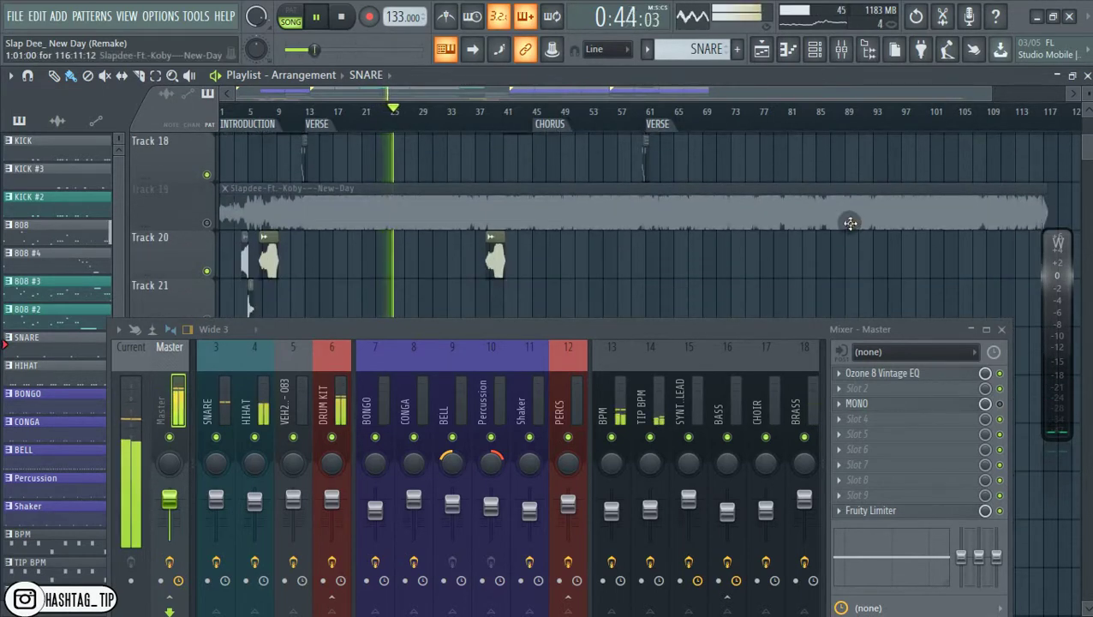
scroll(850, 221, up, 10)
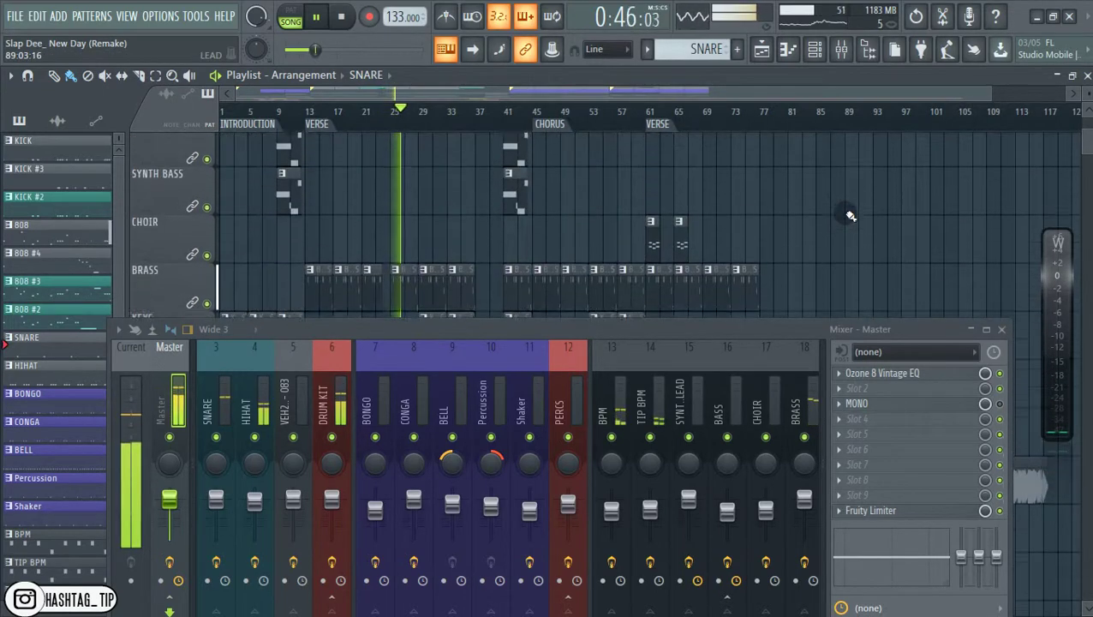
scroll(850, 215, up, 12)
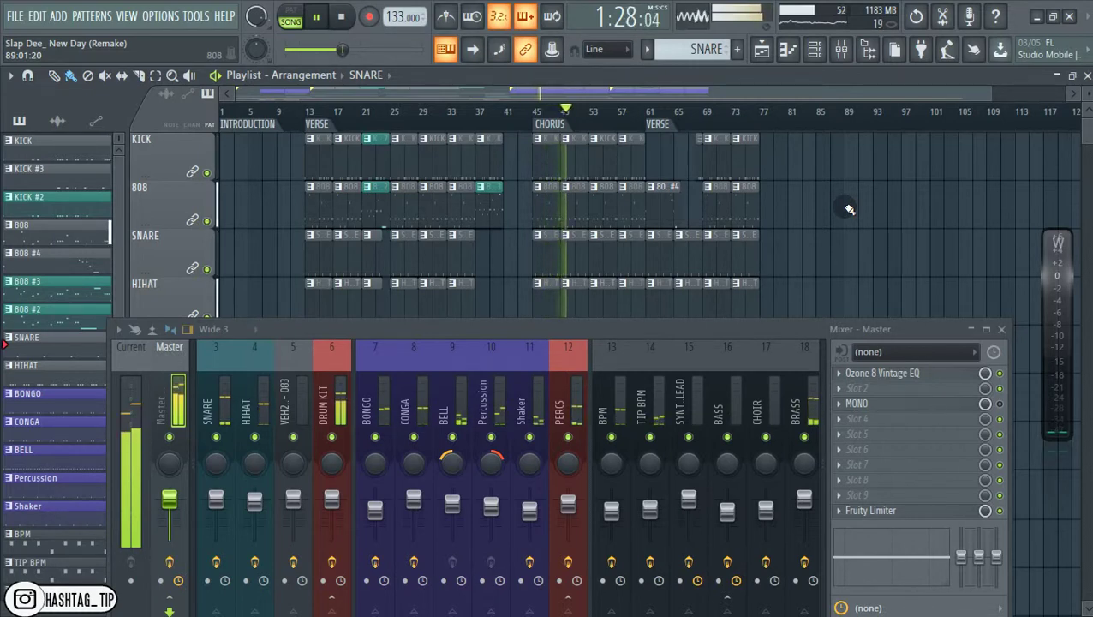
scroll(840, 219, down, 10)
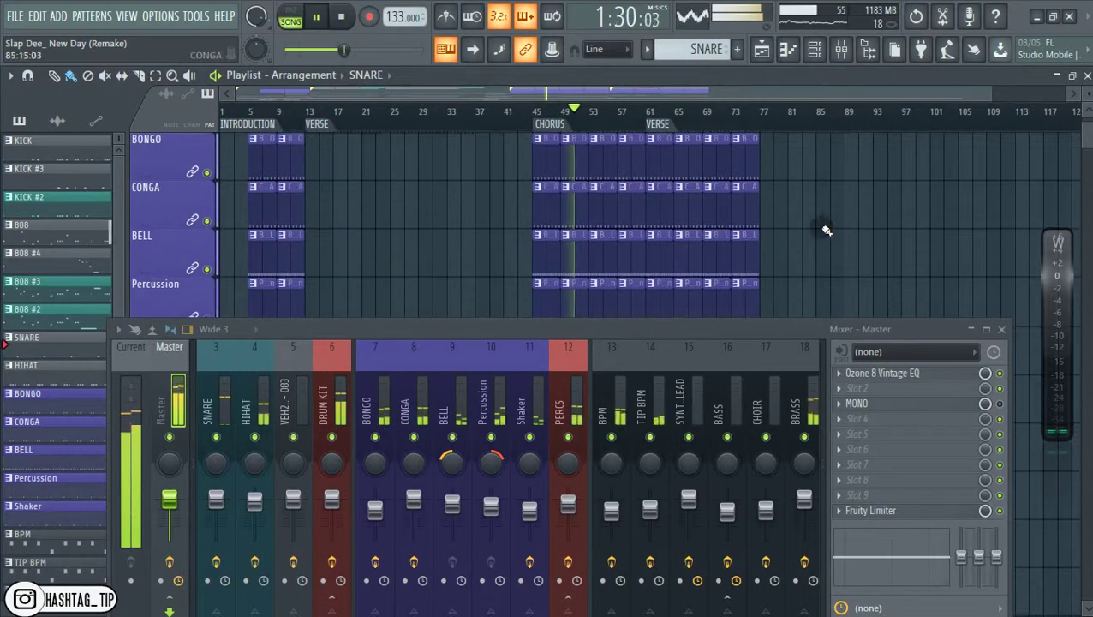
scroll(823, 231, down, 12)
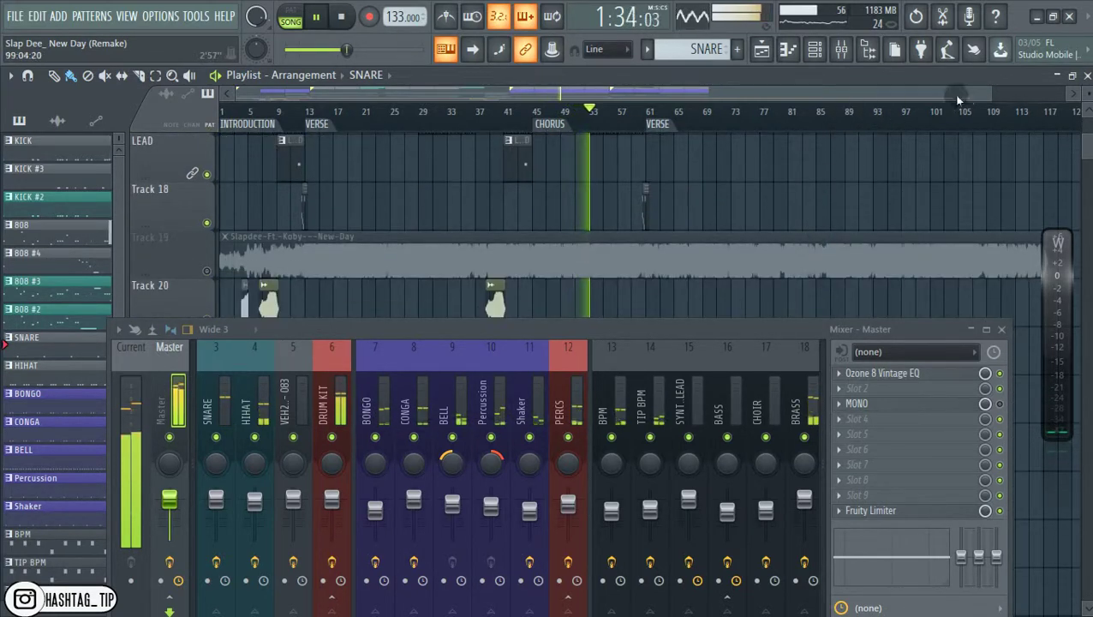
drag(991, 89, 668, 171)
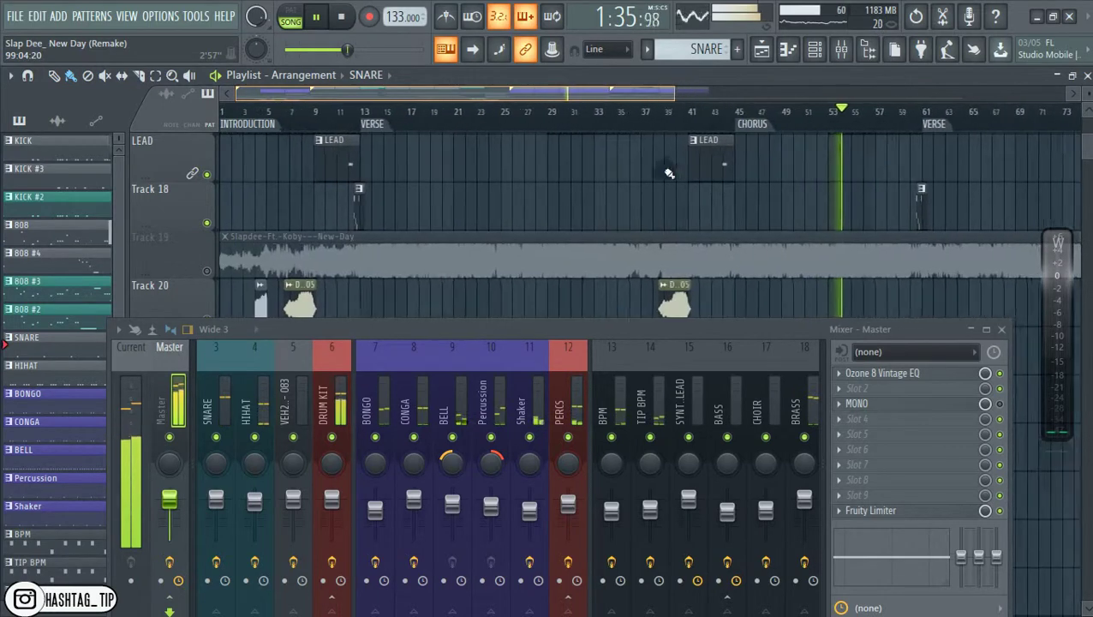
scroll(860, 183, up, 2)
scroll(862, 184, up, 4)
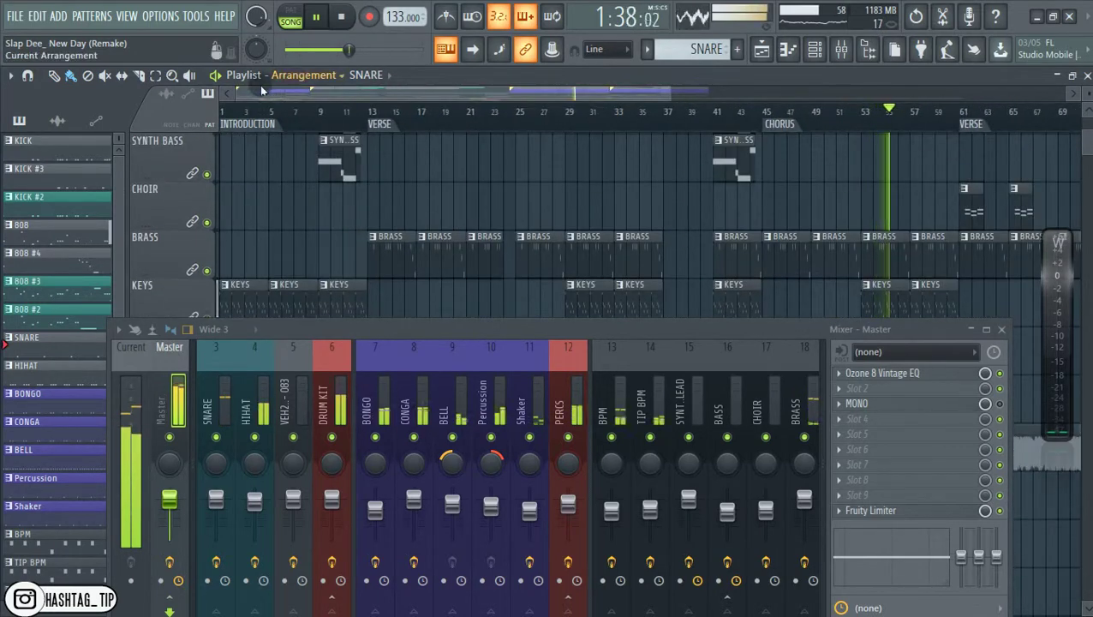
Examine the chorus and second verse clips across the drum, choir and brass tracks during playback, and stop the song
drag(238, 92, 573, 171)
scroll(771, 196, up, 10)
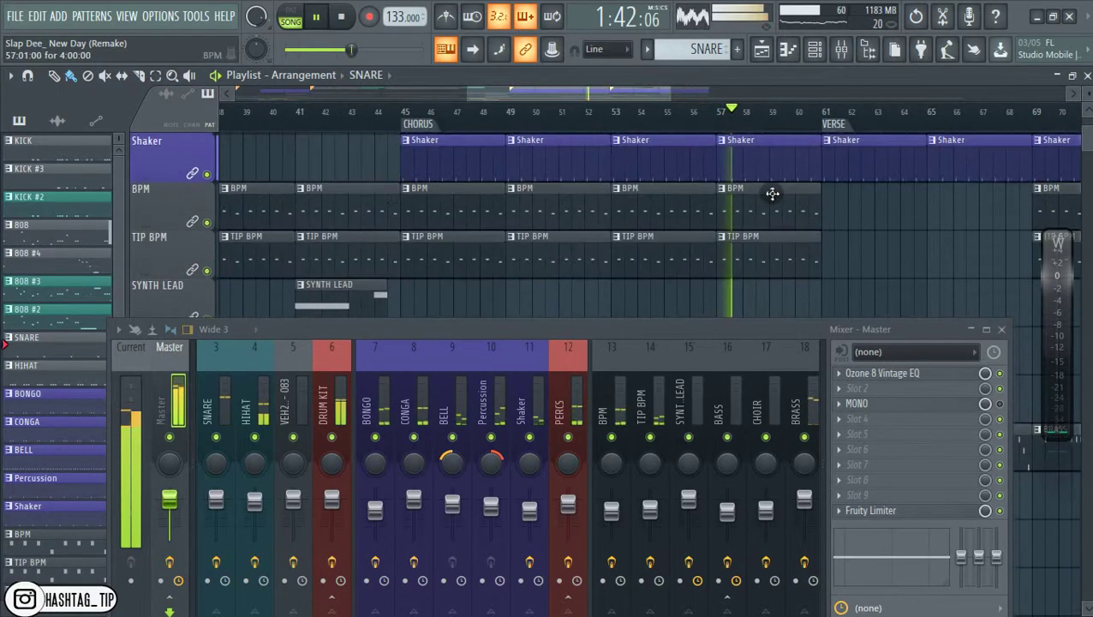
scroll(773, 194, up, 1)
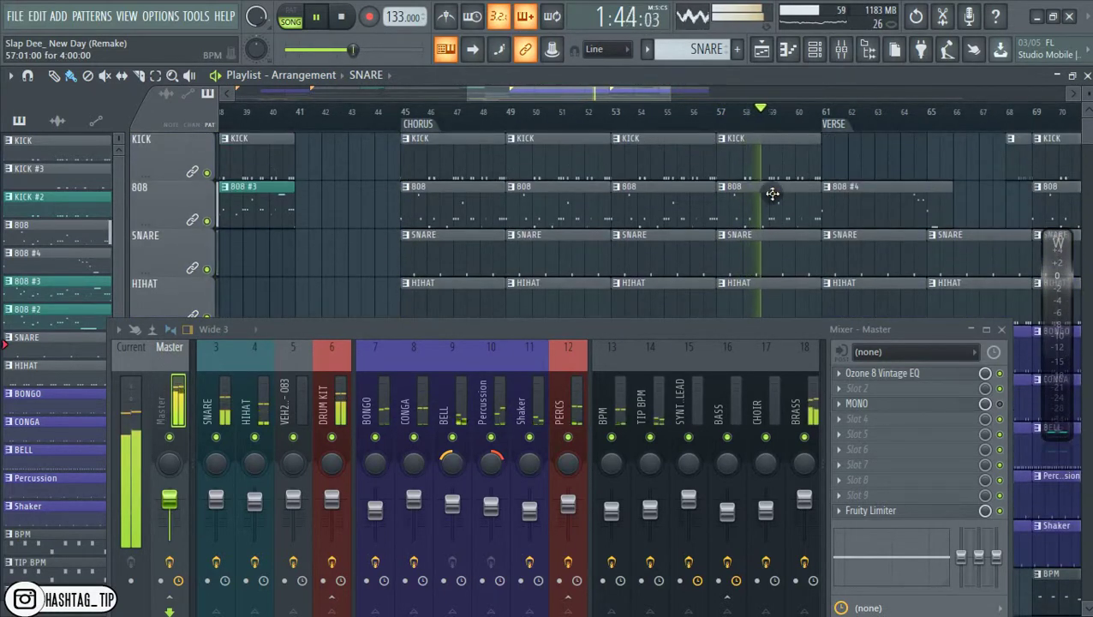
drag(611, 107, 678, 109)
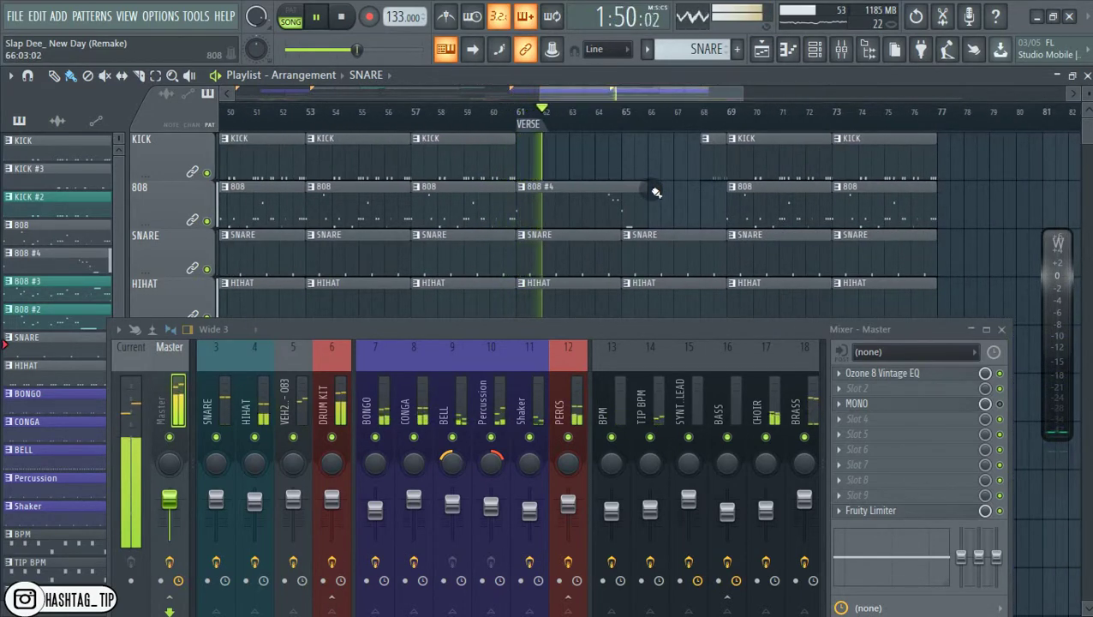
scroll(655, 187, down, 8)
scroll(653, 191, down, 5)
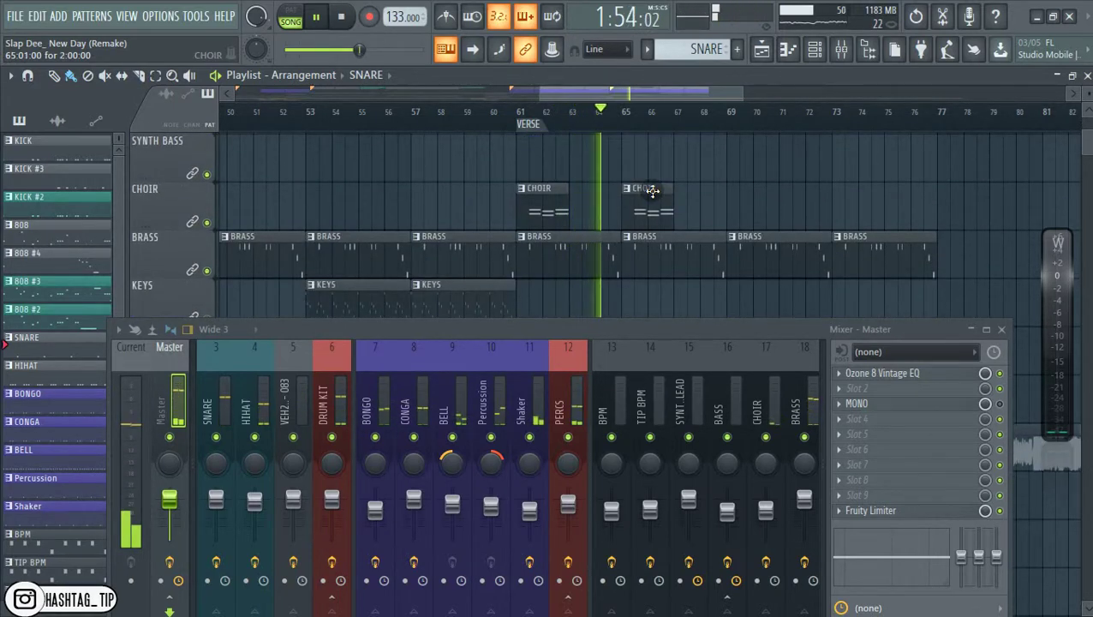
scroll(653, 191, up, 2)
scroll(652, 191, up, 10)
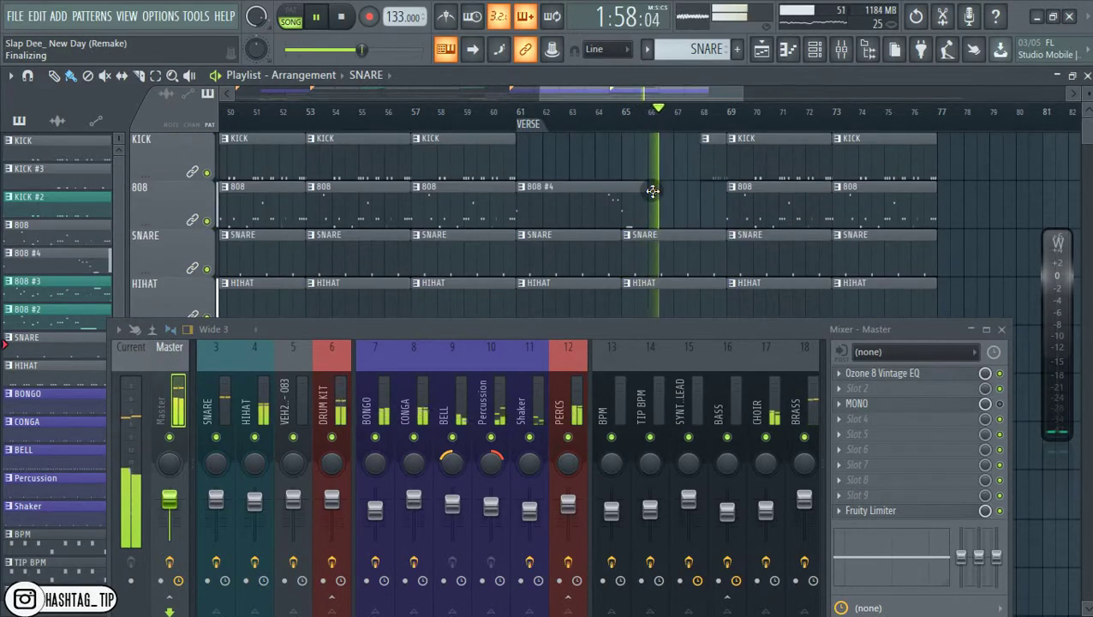
click(341, 18)
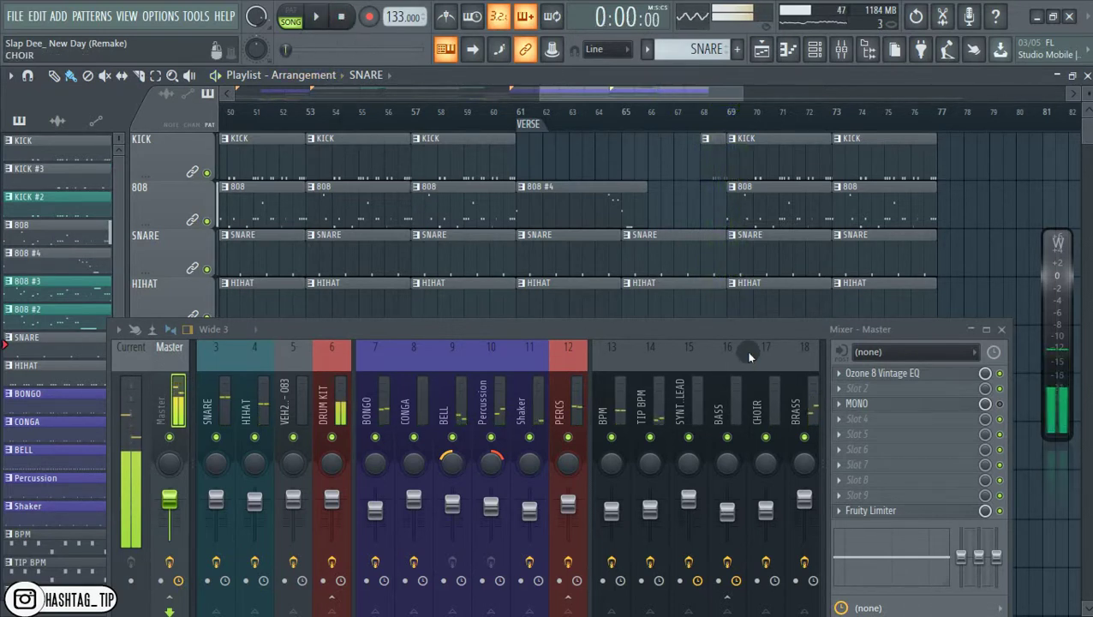
Open the MONO Ozone Imager on the Master track and arrange it with the mixer so its Mono option and the effect slots are accessible
drag(722, 332, 696, 217)
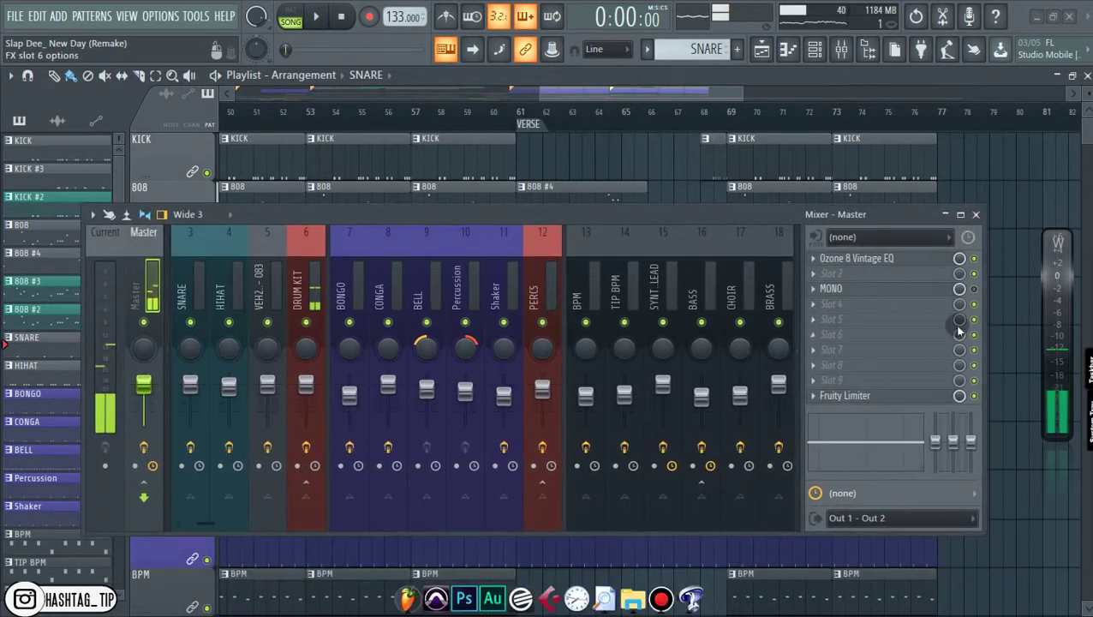
click(925, 296)
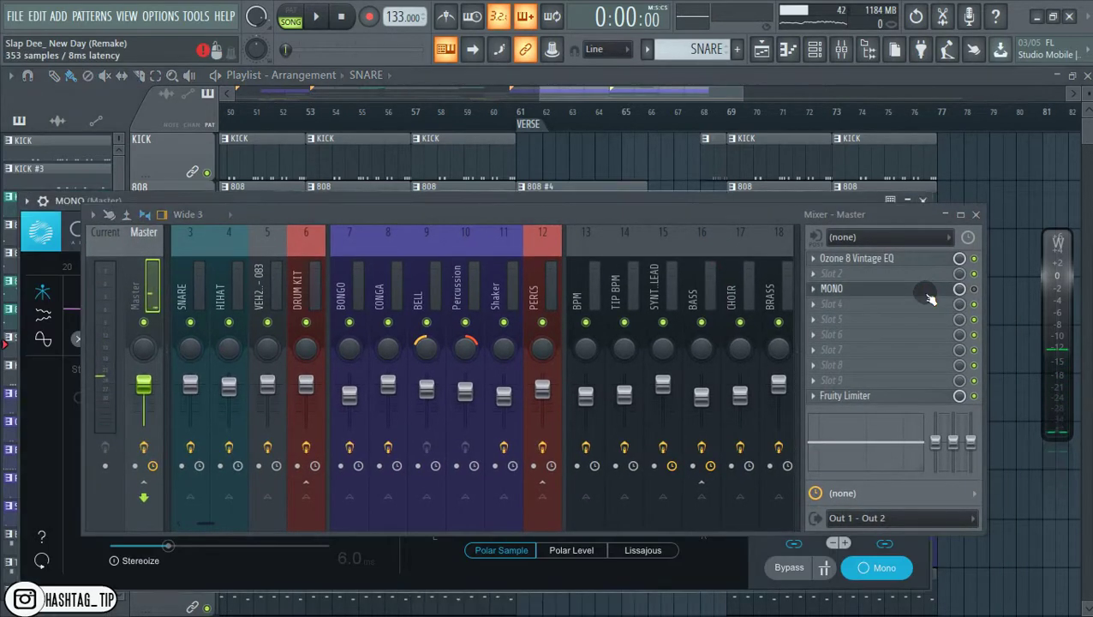
drag(672, 213, 614, 401)
drag(447, 197, 430, 73)
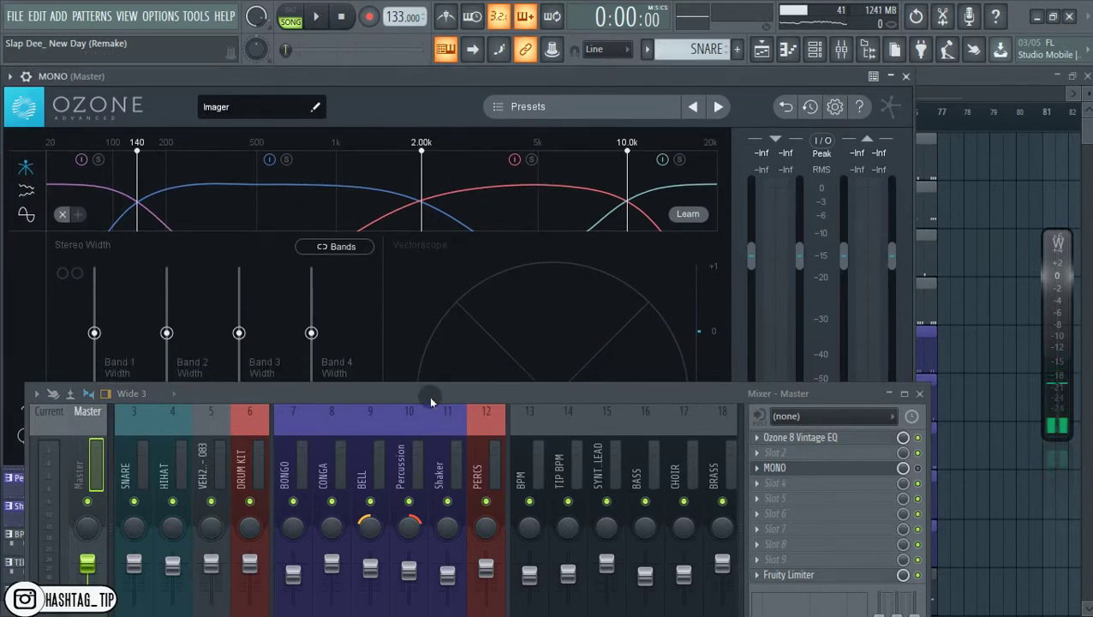
drag(430, 399, 412, 322)
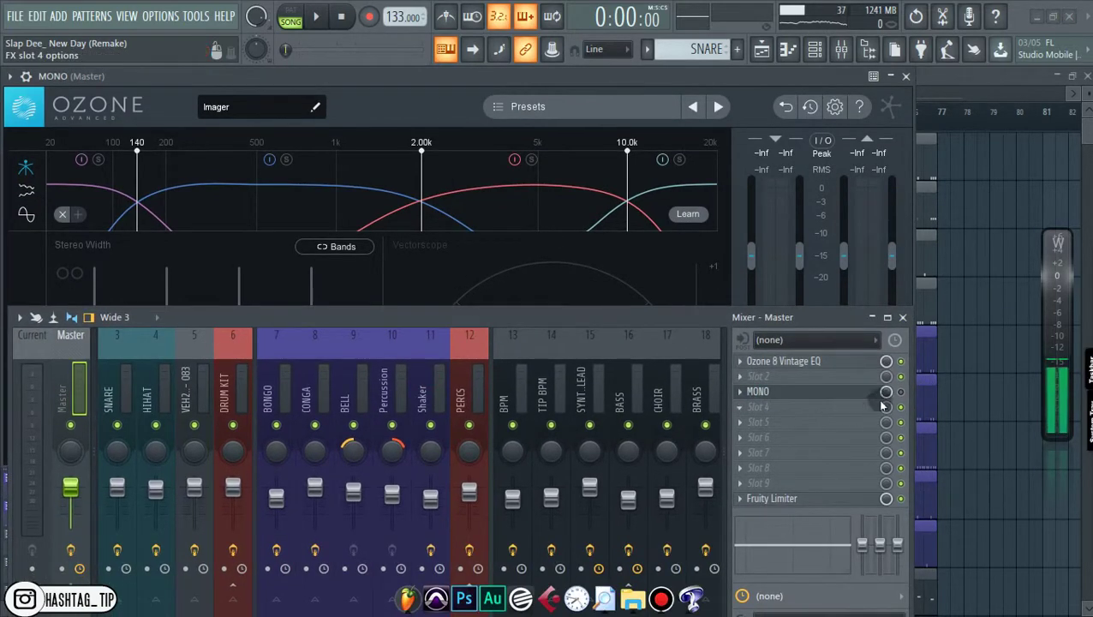
drag(773, 318, 437, 295)
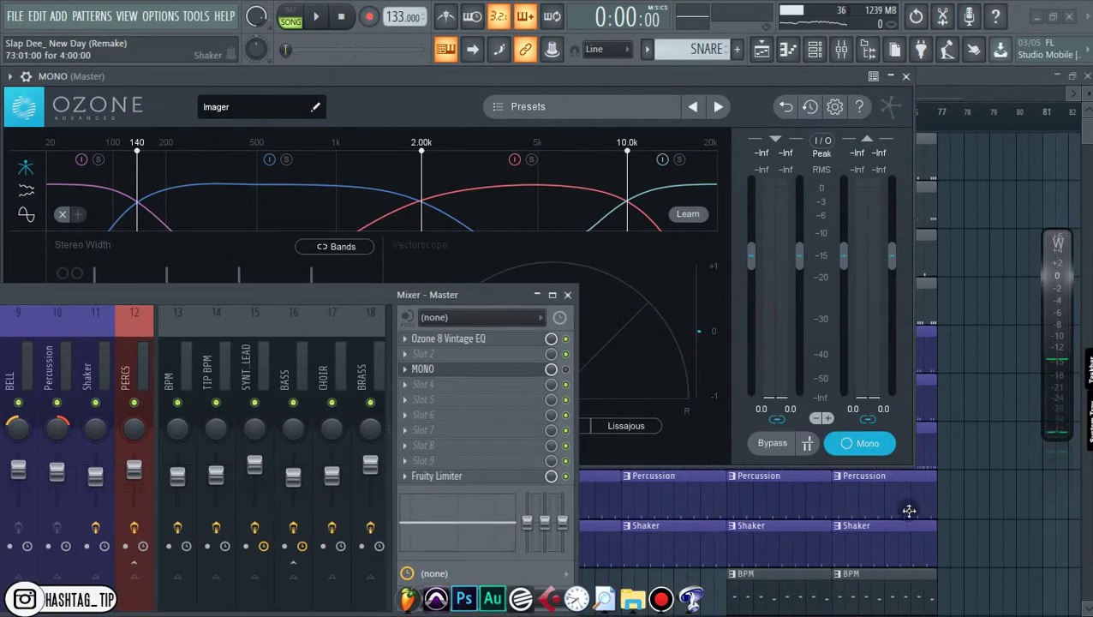
Enable the MONO effect slot on the Master track, toggle the Imager's Mono option, and close the plugin
click(854, 444)
click(566, 368)
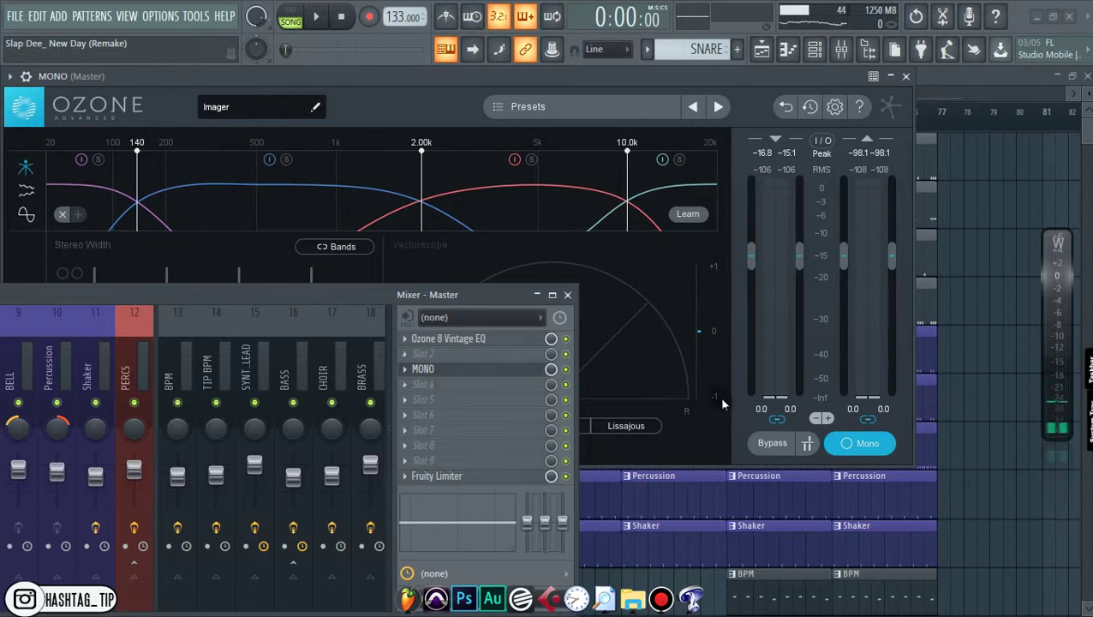
click(868, 443)
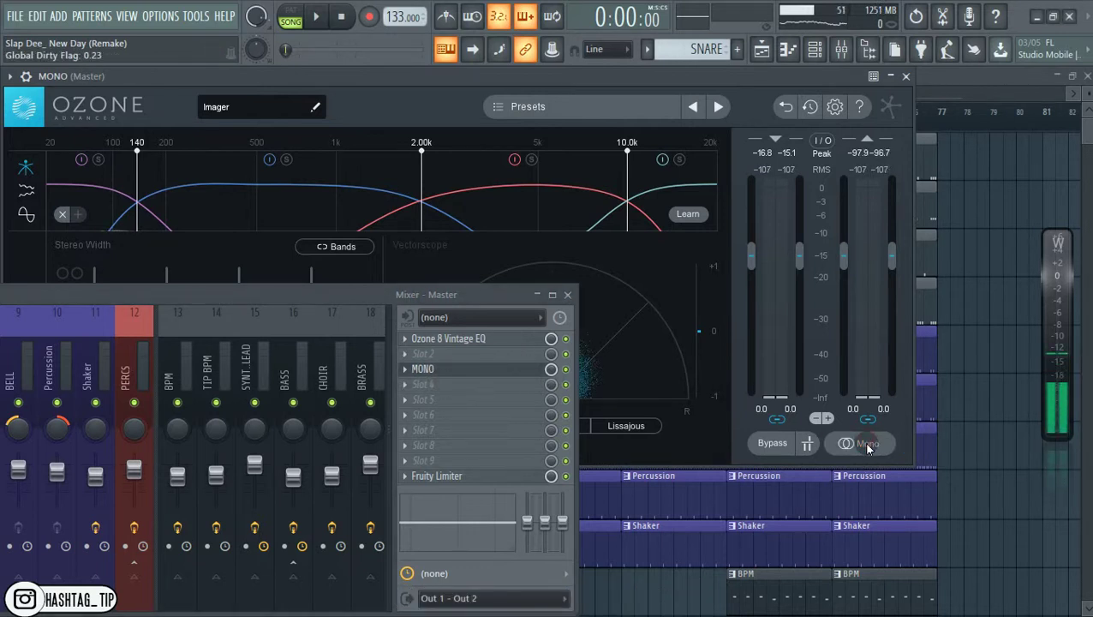
click(867, 443)
drag(451, 293, 764, 249)
click(906, 77)
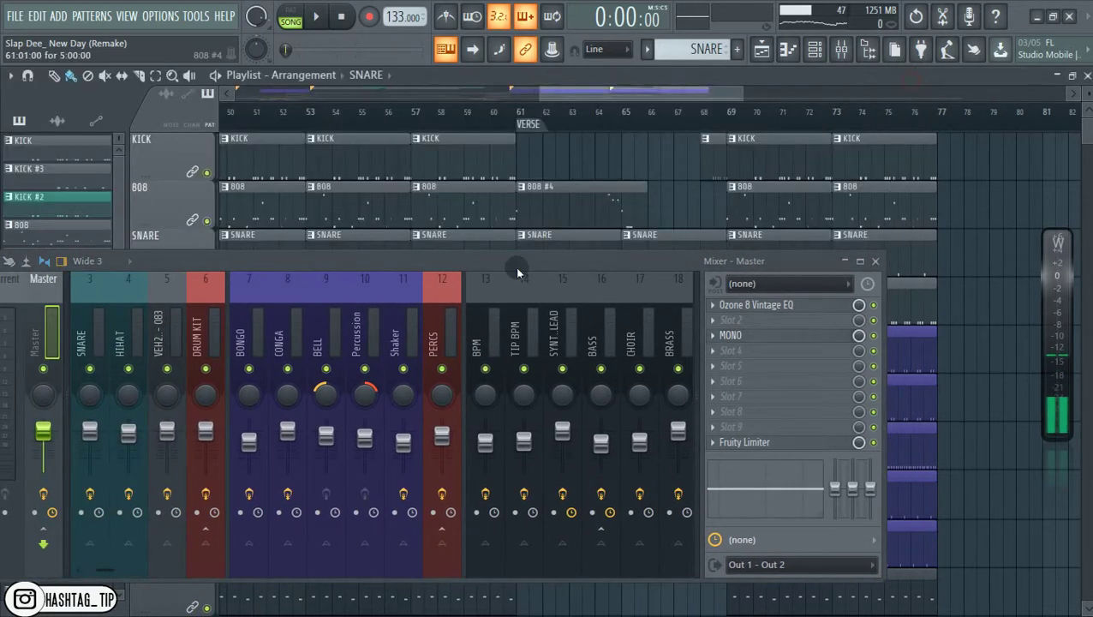
Move the mixer clear of the playlist and look over its tracks from KICK to SYNTH BASS
drag(471, 274, 538, 342)
scroll(525, 256, down, 10)
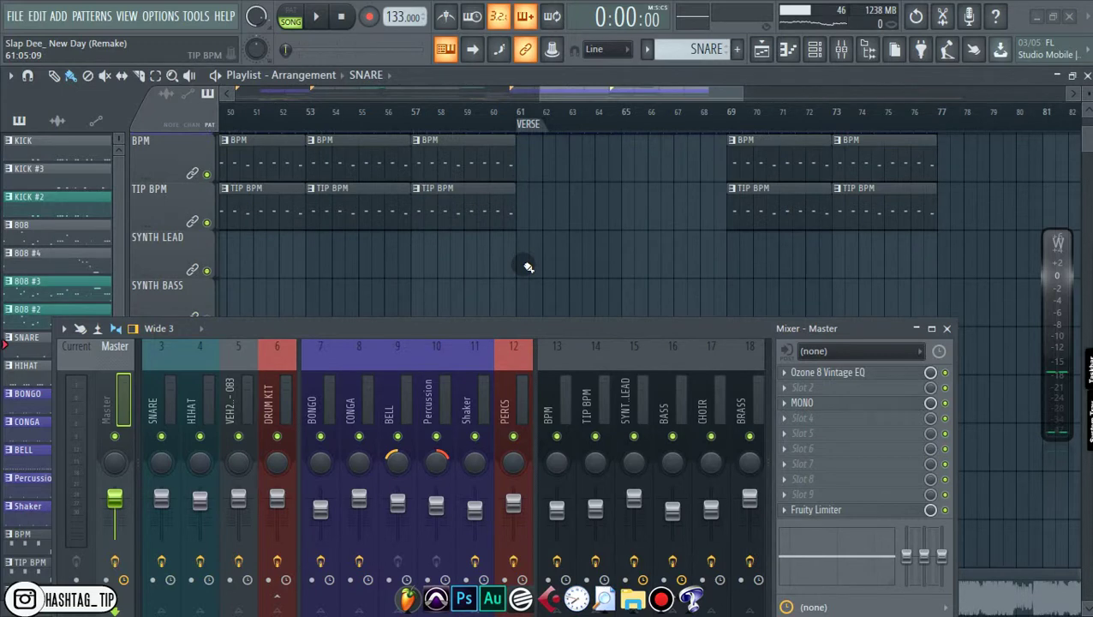
scroll(529, 267, up, 10)
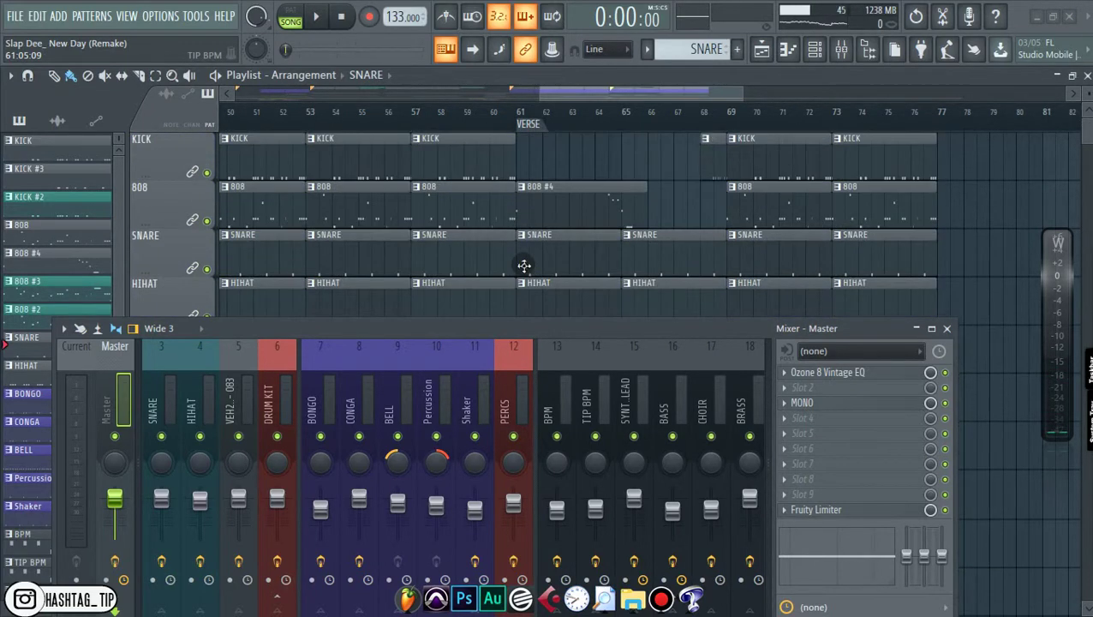
drag(270, 325, 352, 222)
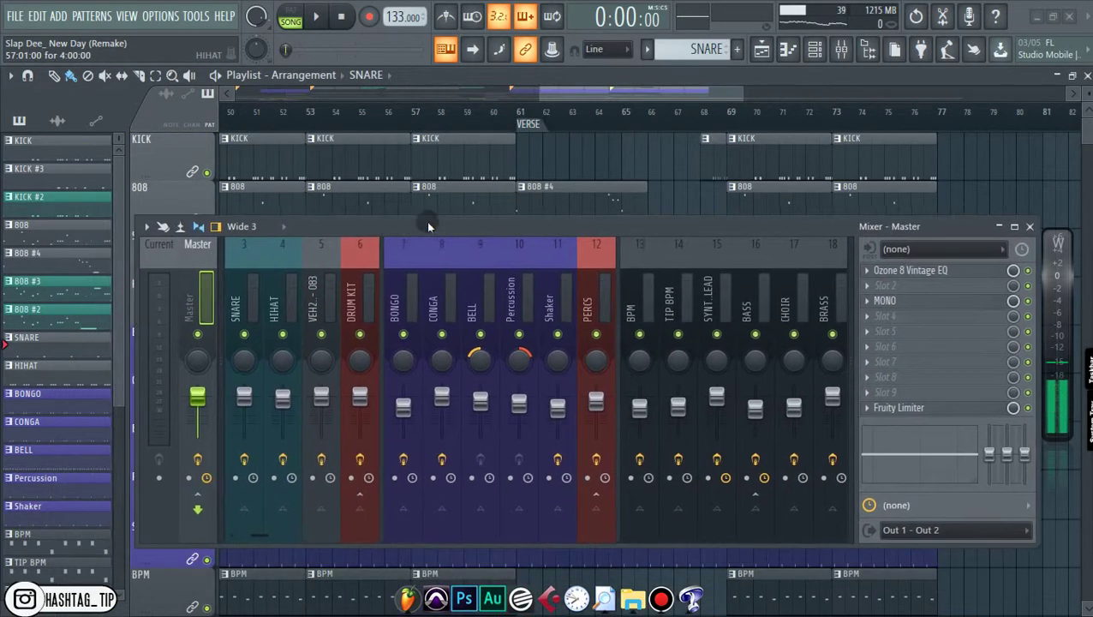
Close the playlist, move the mixer off the channel rack and look through all its channels
click(761, 50)
drag(384, 228, 659, 220)
scroll(135, 414, down, 2)
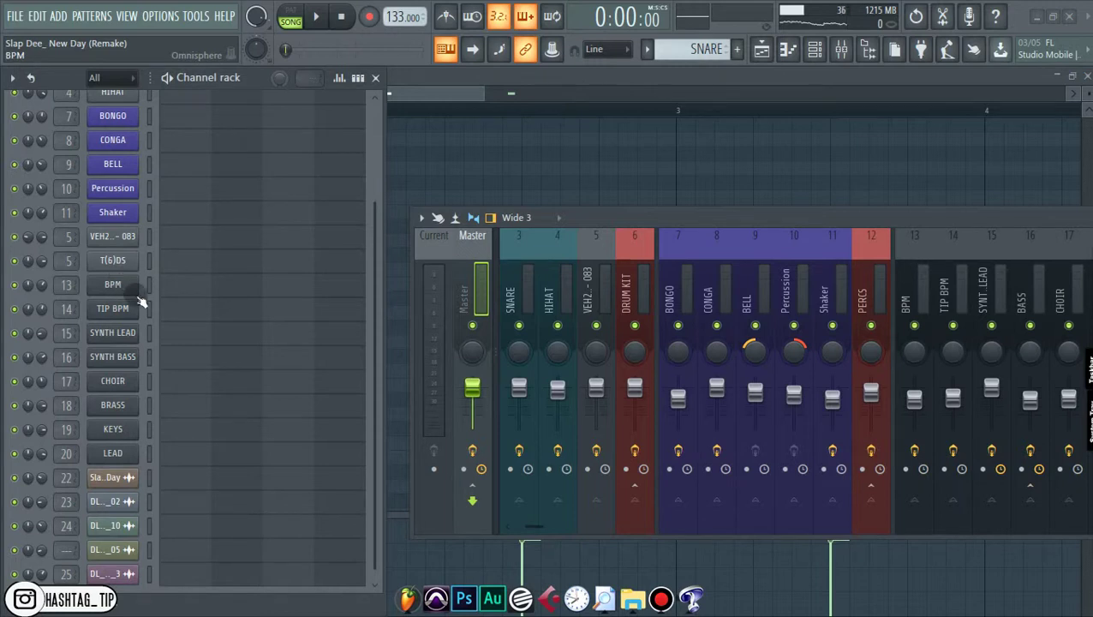
scroll(147, 288, down, 1)
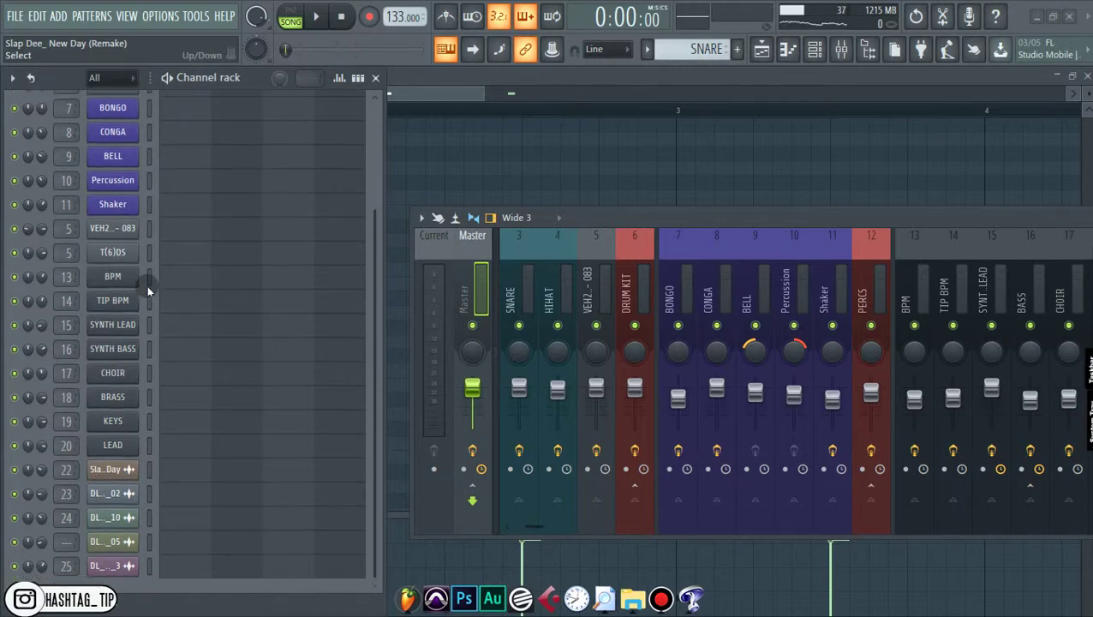
drag(592, 224, 420, 266)
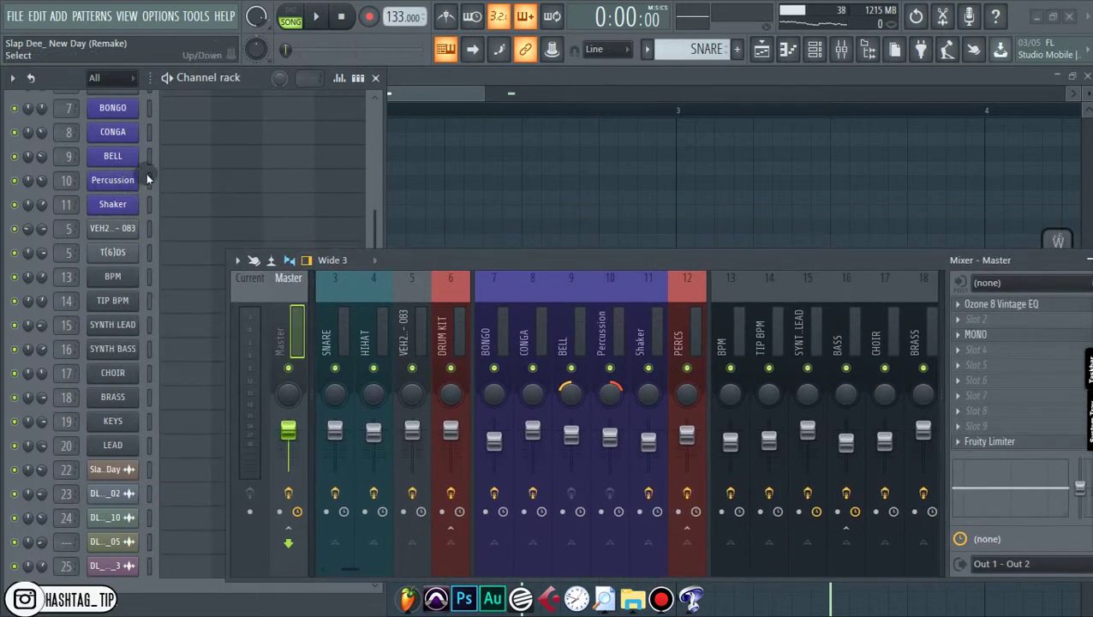
scroll(147, 182, up, 5)
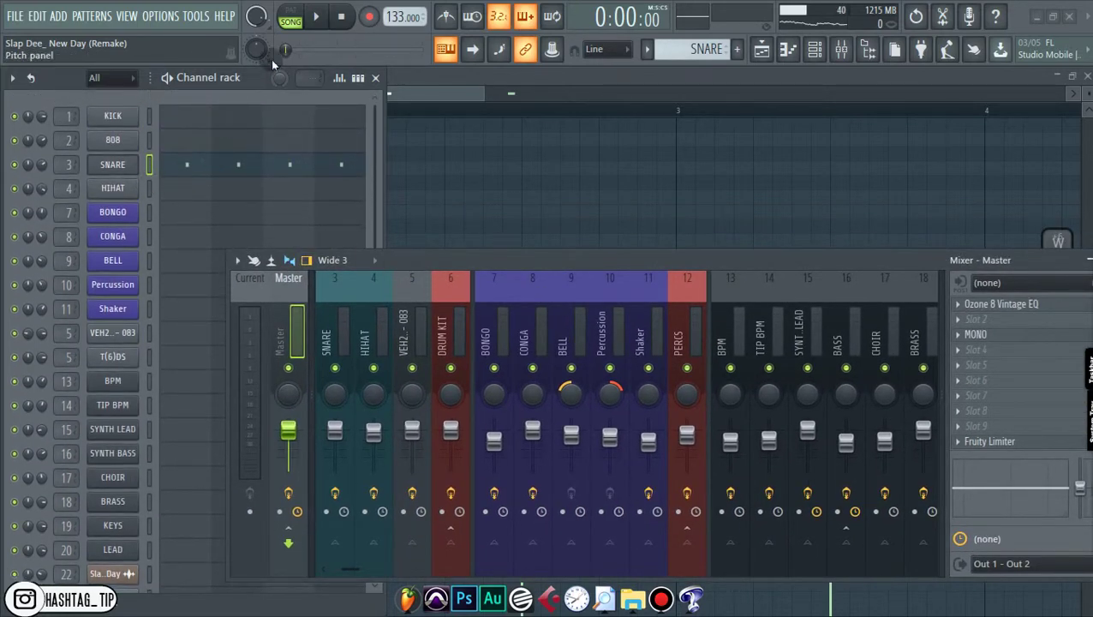
Select the TIP BPM pattern, play it in pattern mode with the mixer moved clear of the channel rack, and stop playback
scroll(662, 48, down, 10)
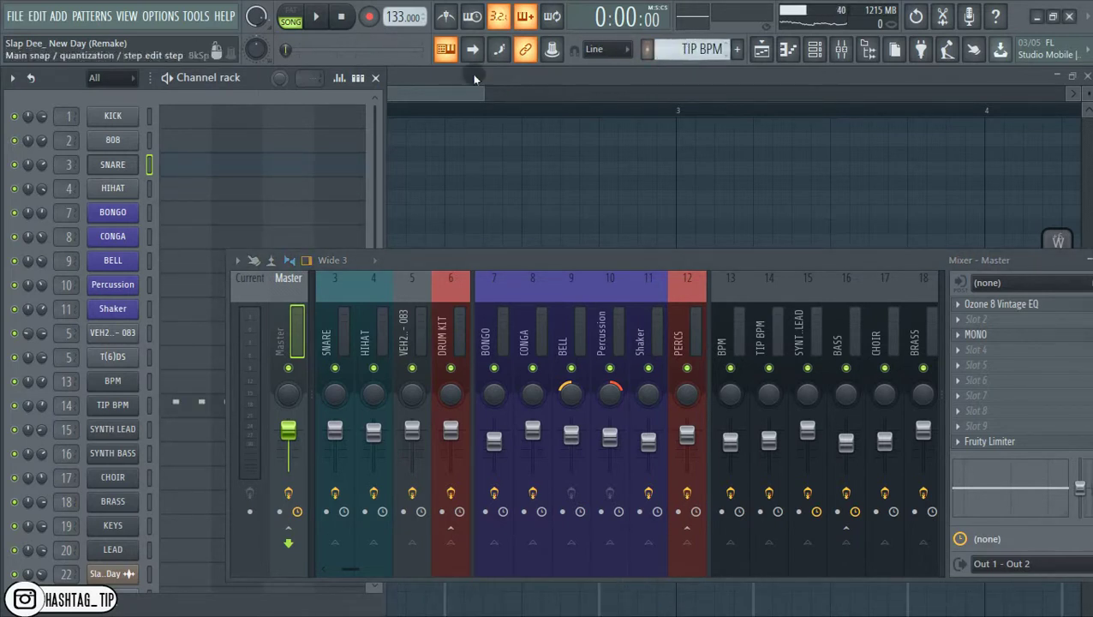
click(291, 15)
click(319, 17)
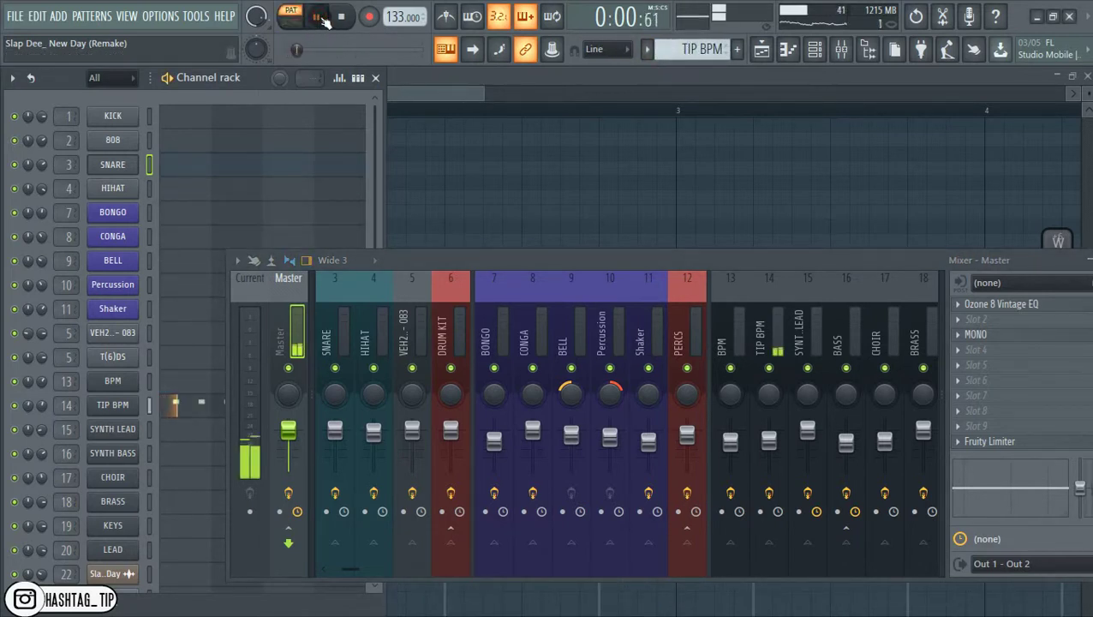
drag(537, 208, 578, 212)
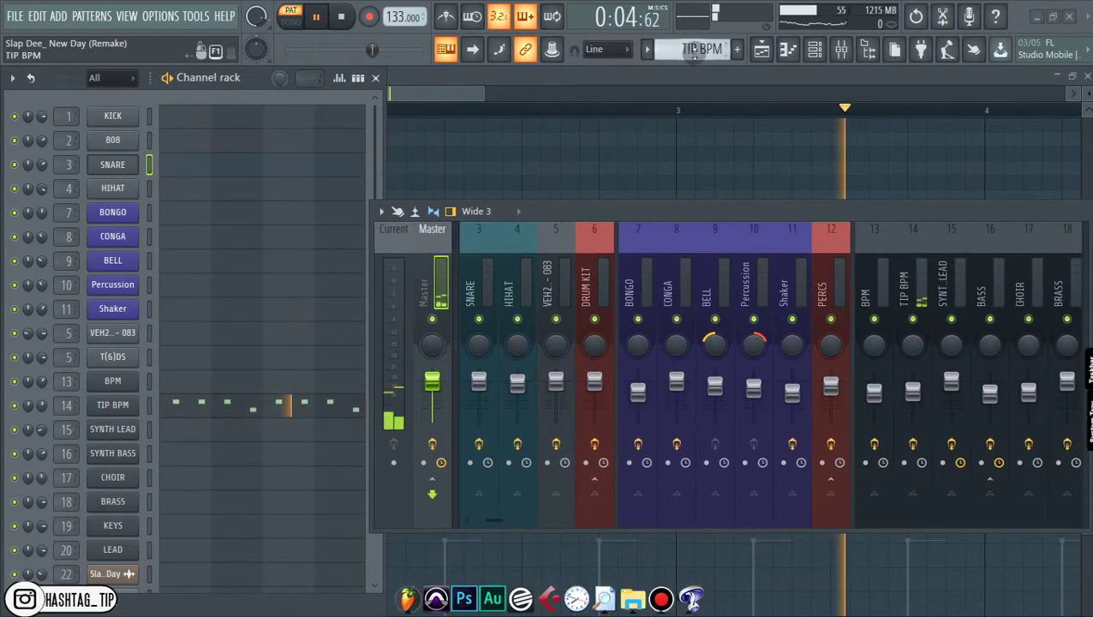
click(343, 15)
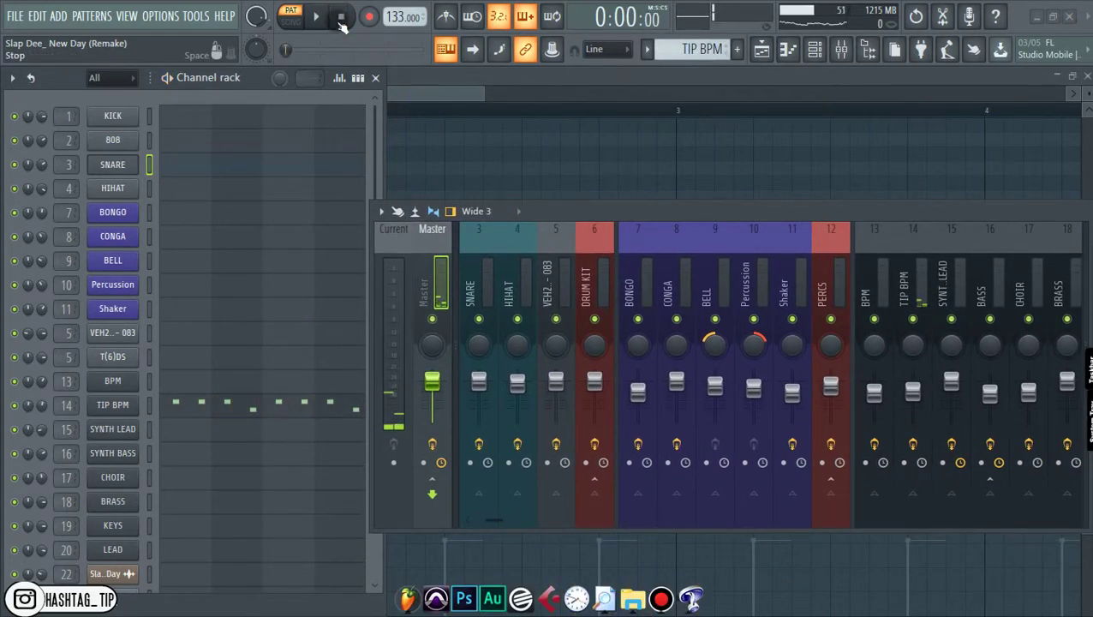
Play the SYNTH LEAD and SYNTH BASS patterns one after the other and stop playback
scroll(673, 51, down, 1)
click(316, 21)
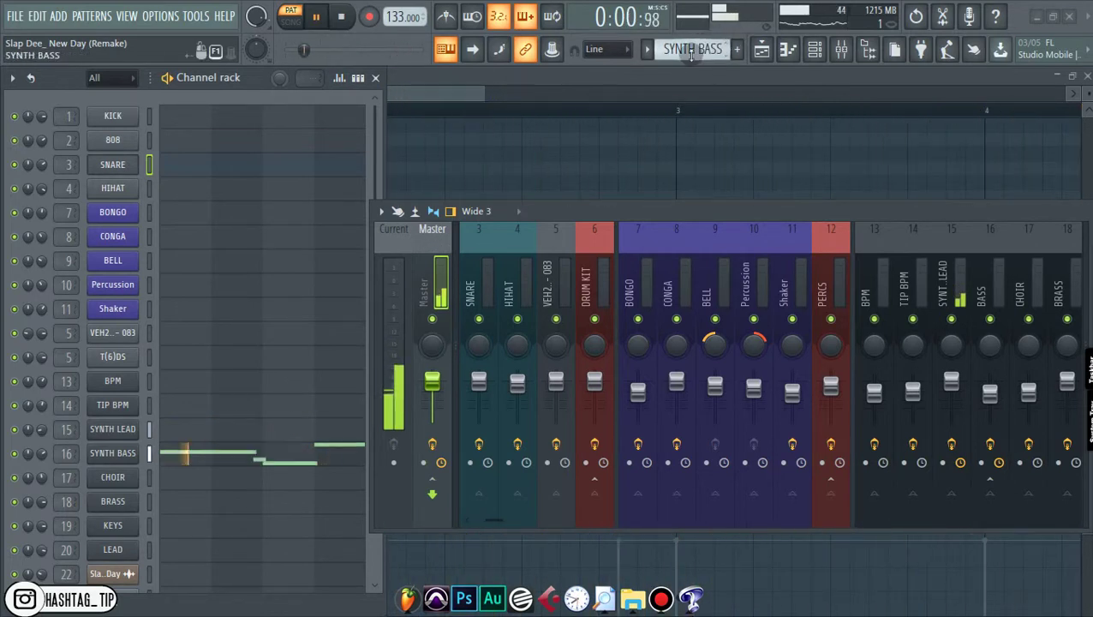
scroll(692, 51, down, 1)
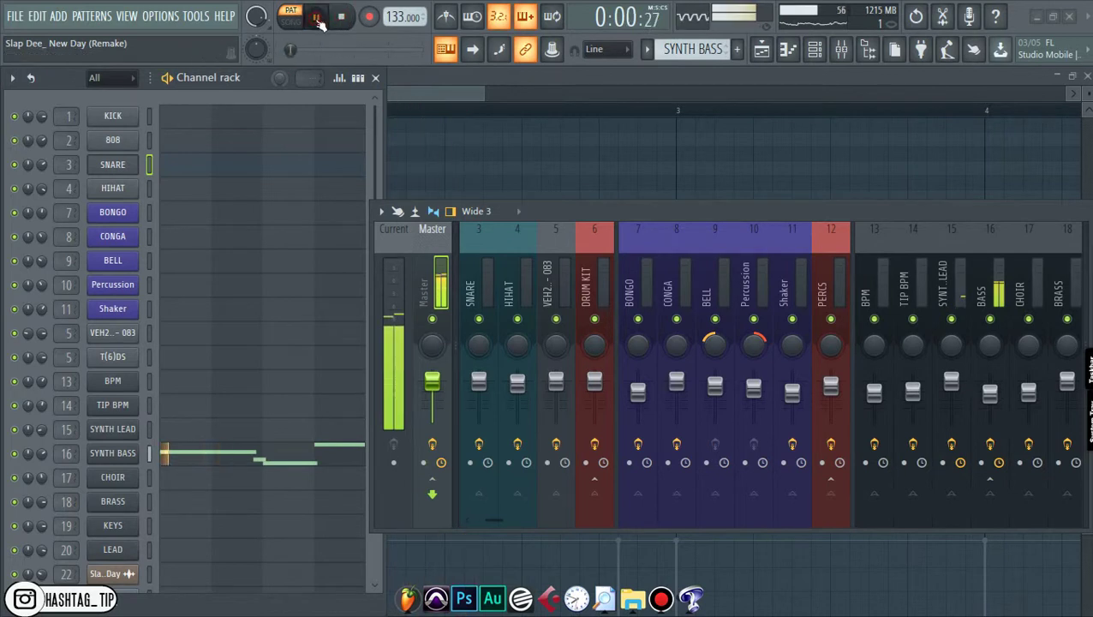
scroll(203, 434, down, 3)
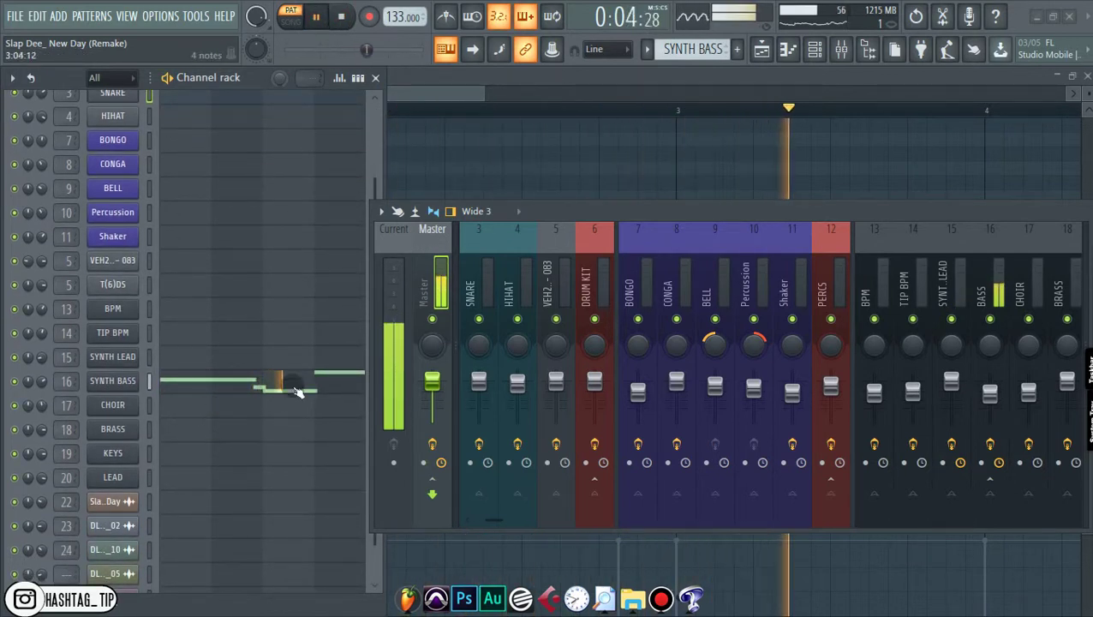
click(340, 16)
Select the CHOIR pattern, play it, and stop playback
scroll(711, 49, down, 1)
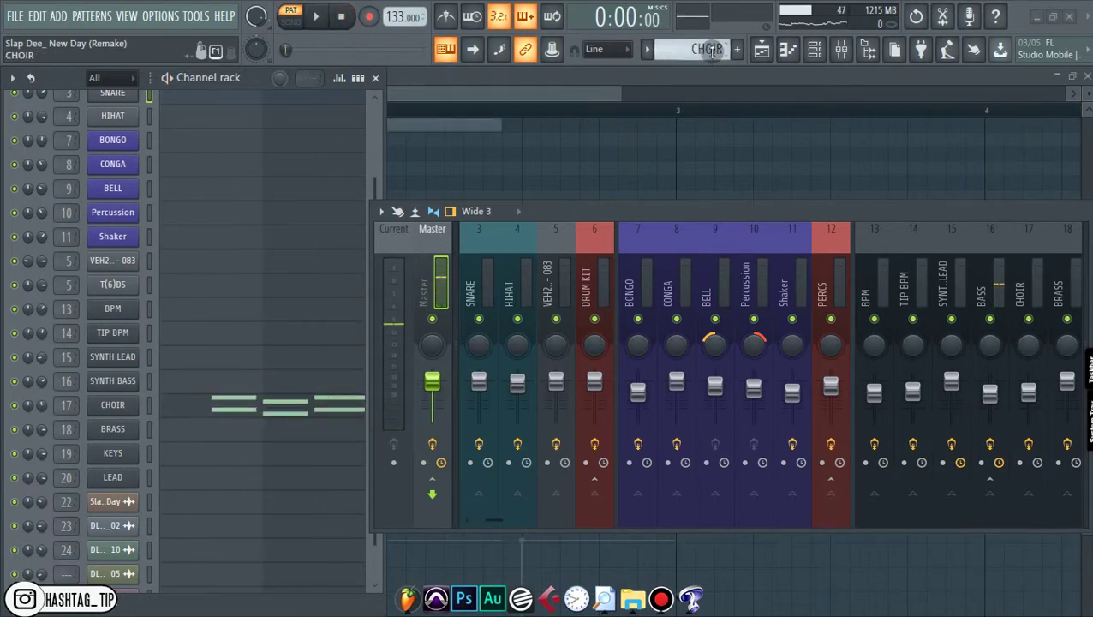
click(317, 16)
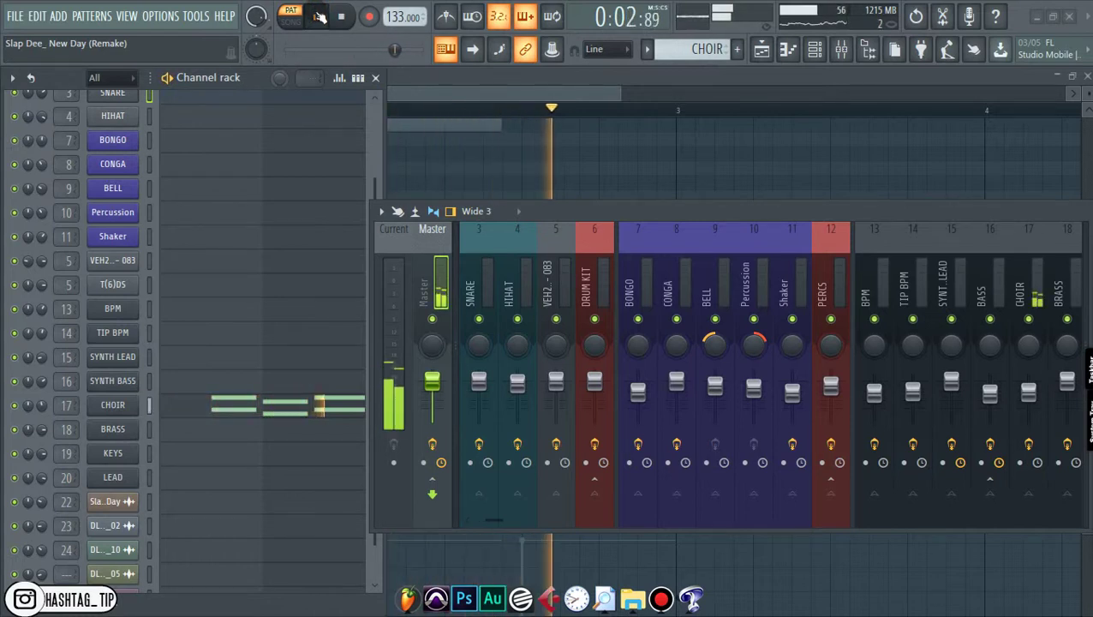
click(341, 16)
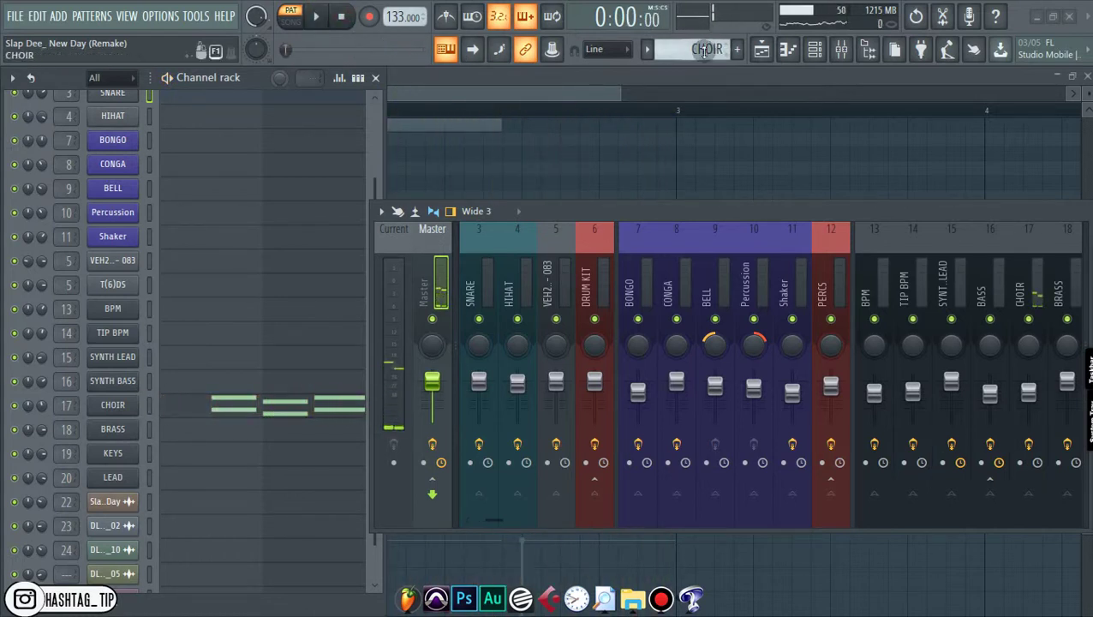
Play the BRASS pattern, view its Nexus instrument with the mixer moved aside, and close the plugin
scroll(704, 51, down, 1)
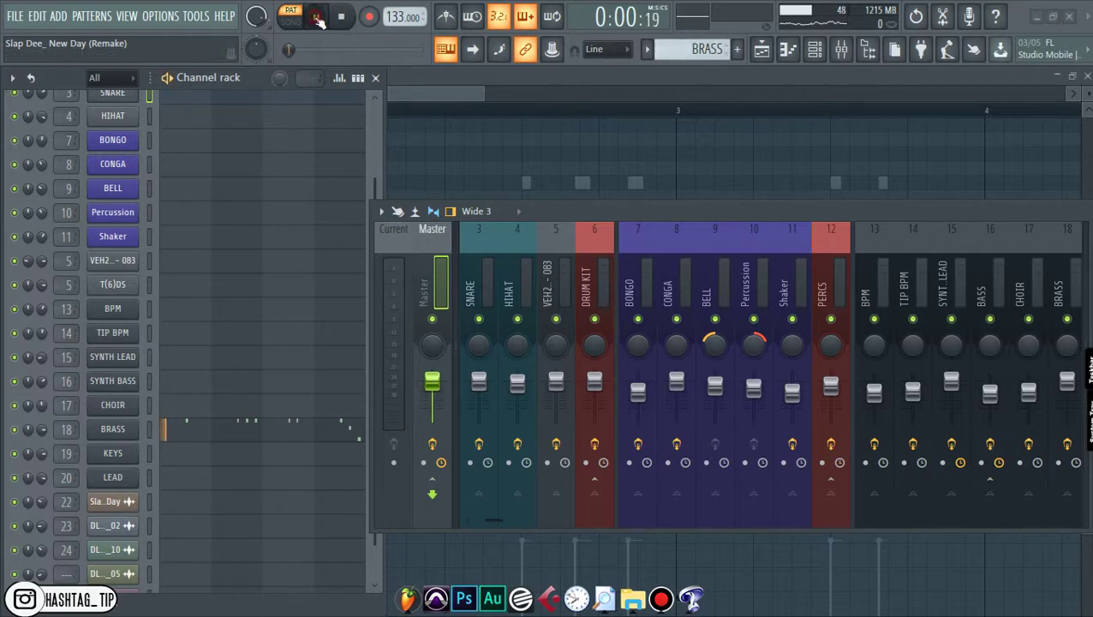
click(112, 428)
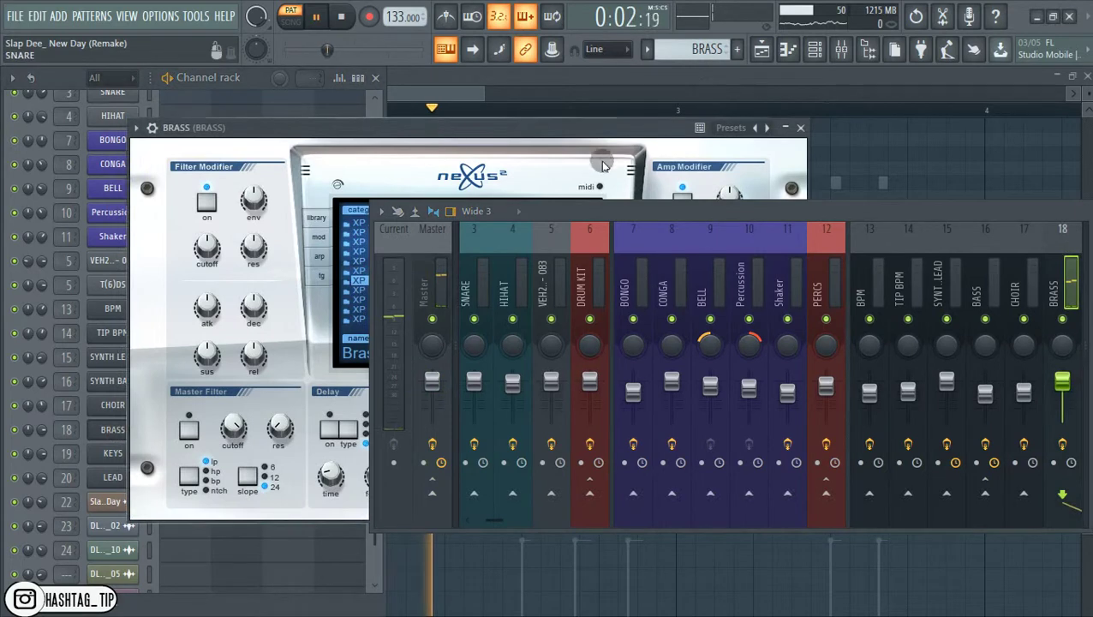
drag(639, 211, 1037, 261)
click(320, 18)
click(341, 16)
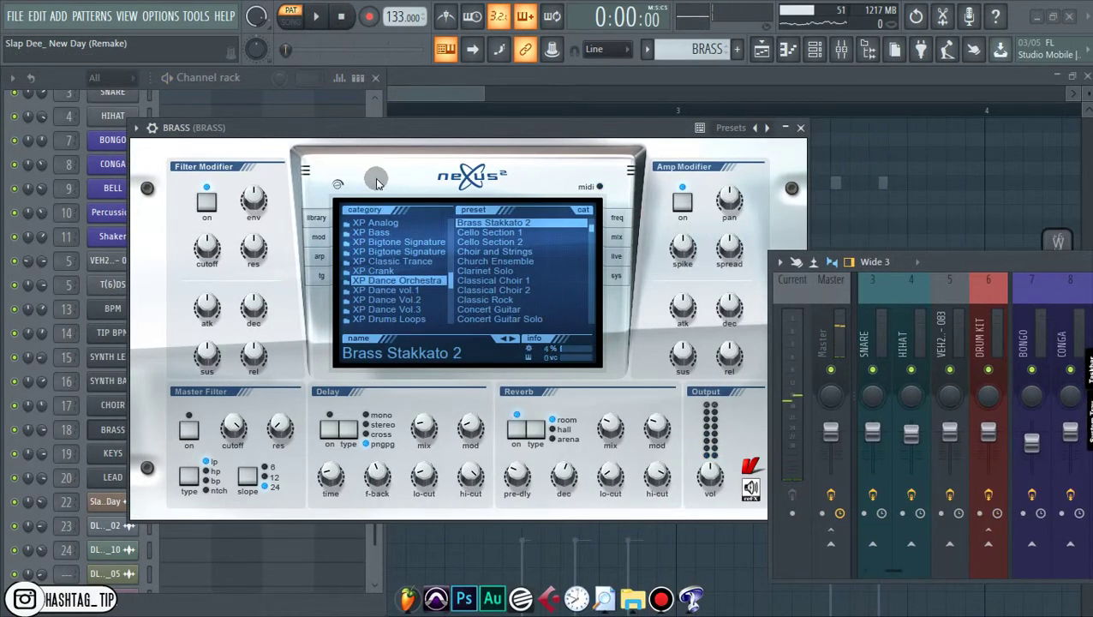
drag(400, 131, 329, 98)
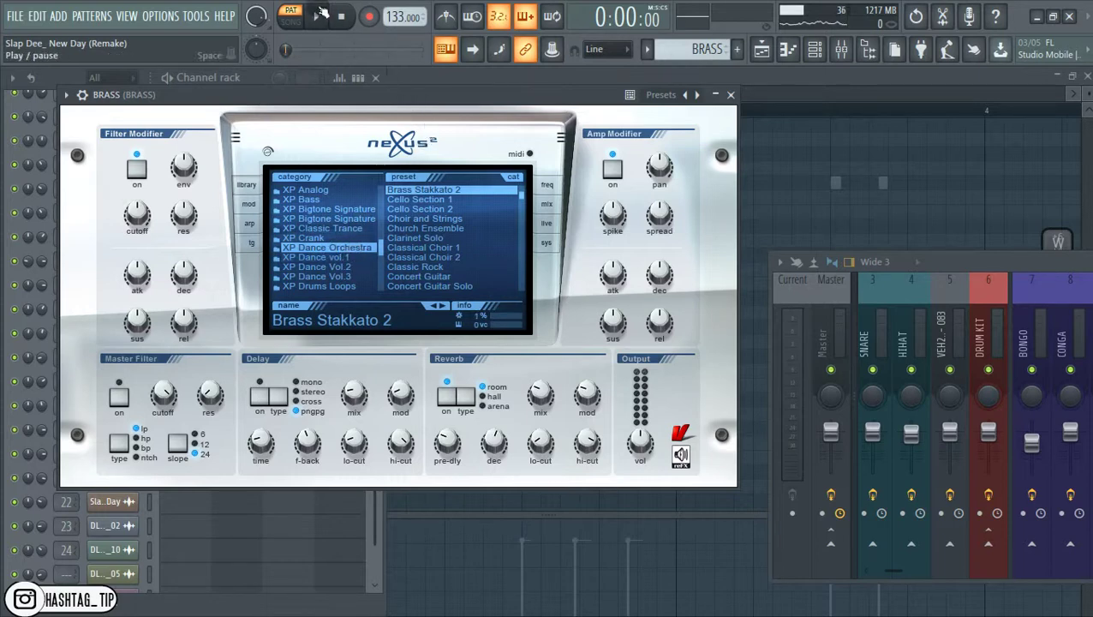
click(731, 94)
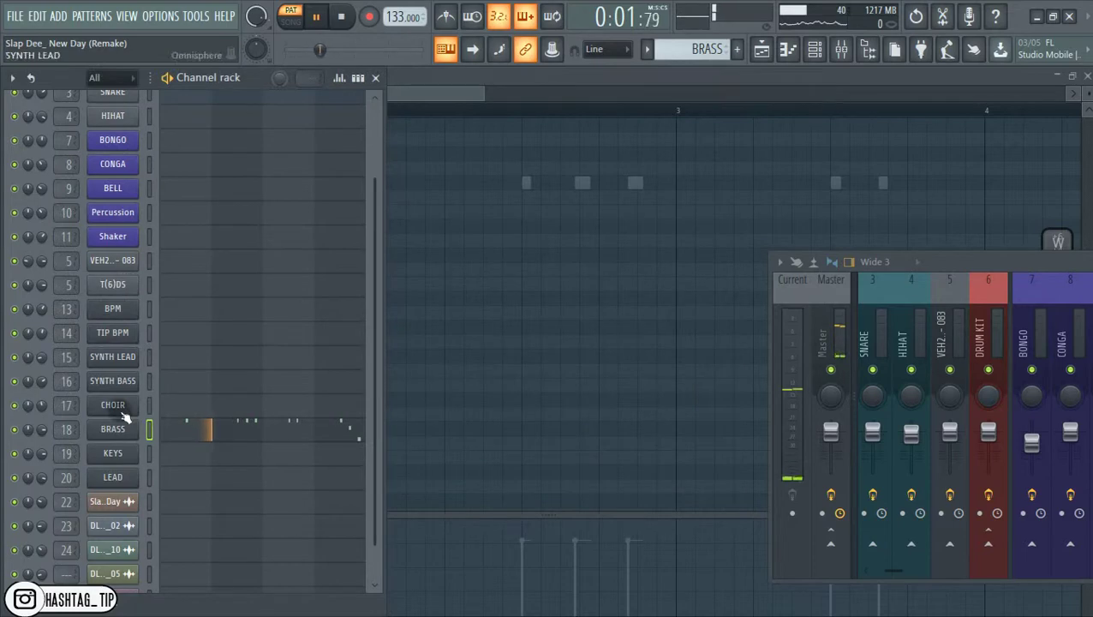
Open the KEYS channel's Nexus instrument, stop playback, and look through its preset category list
click(135, 455)
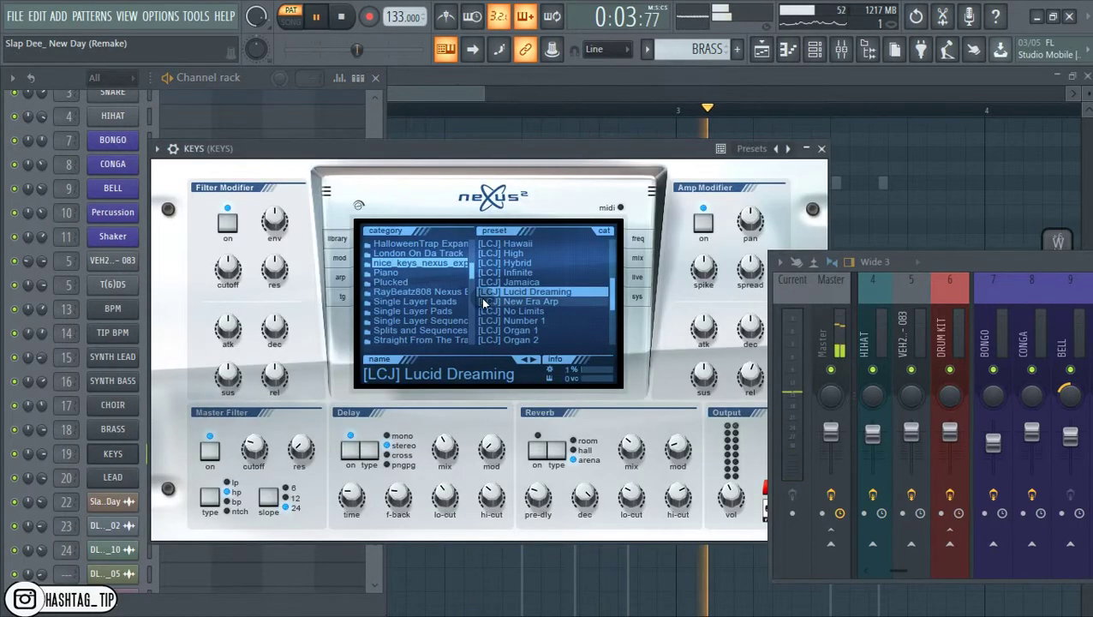
click(341, 16)
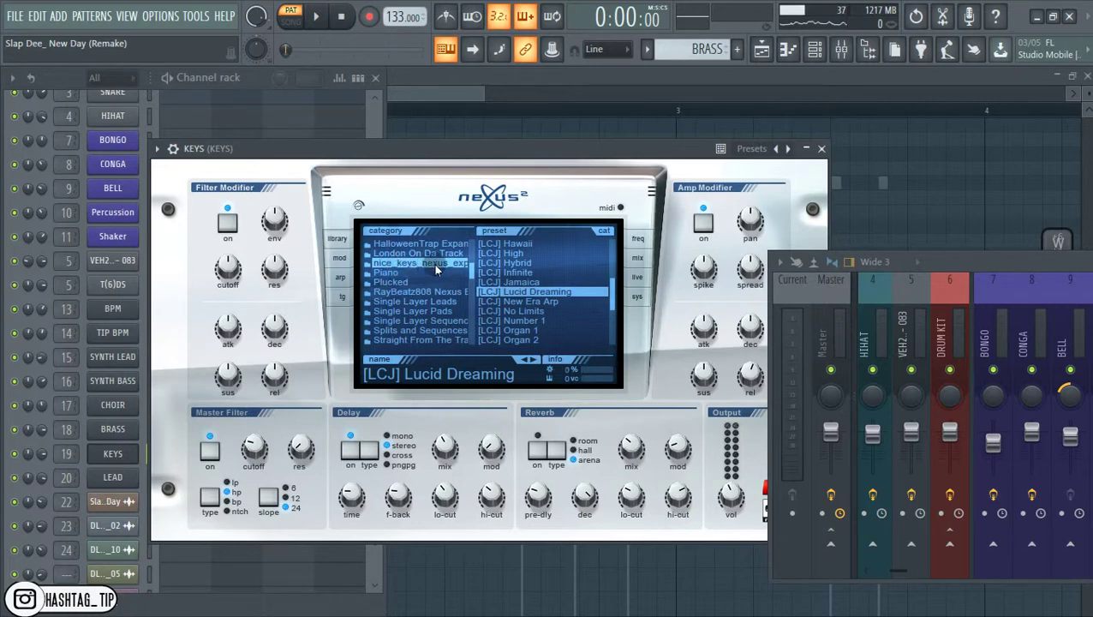
drag(473, 268, 474, 237)
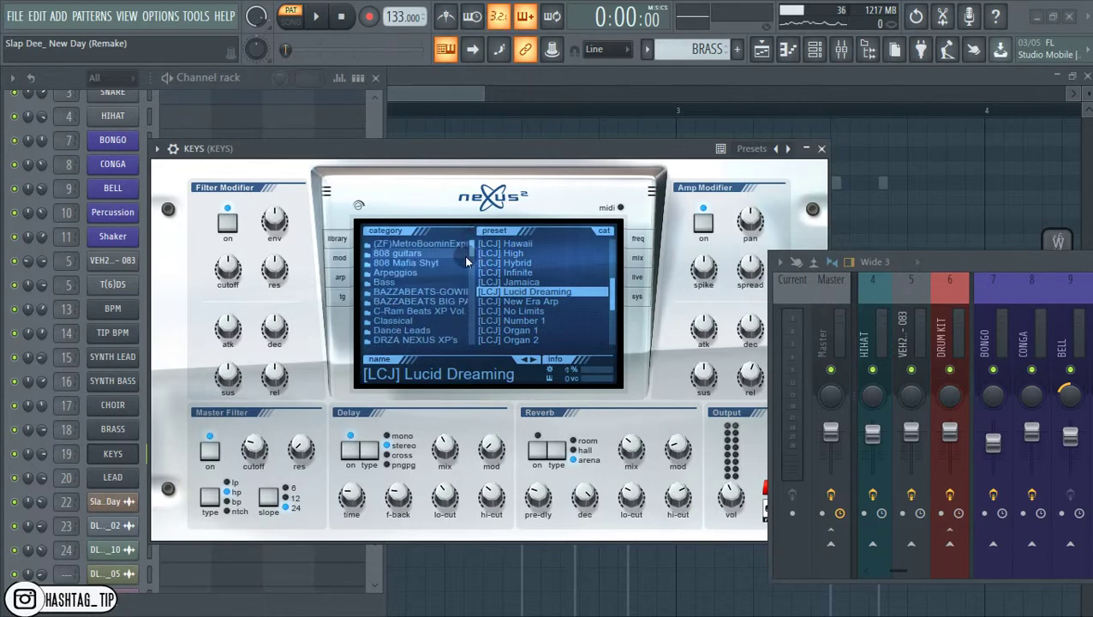
drag(470, 245, 471, 259)
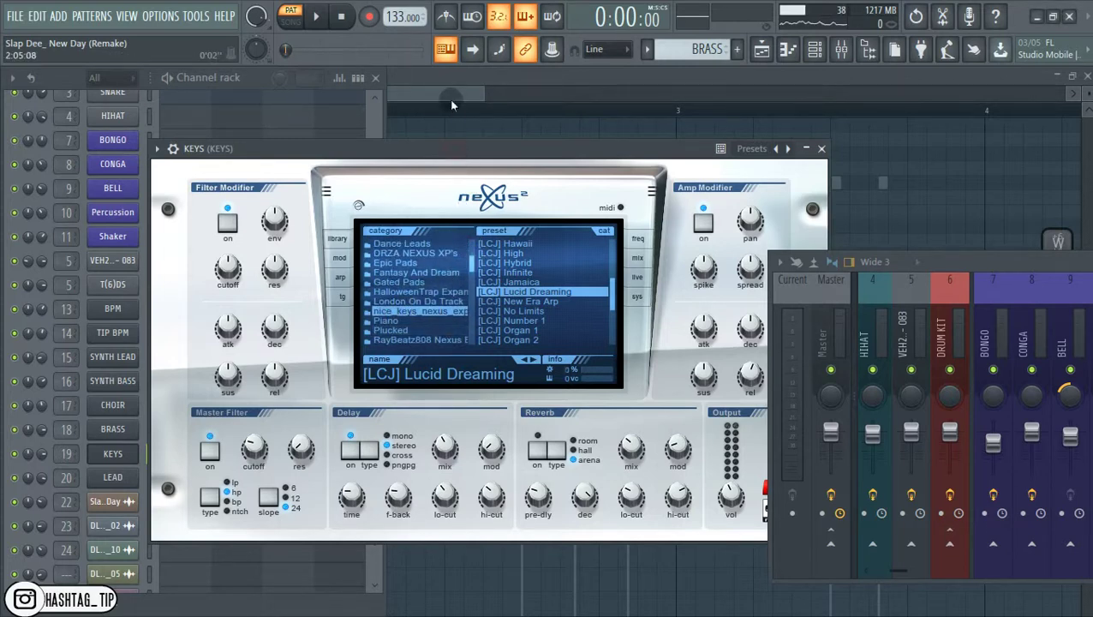
Audition the KEYS sound with a few notes and move the plugin window off the channel rack
key(v)
key(n)
key(b)
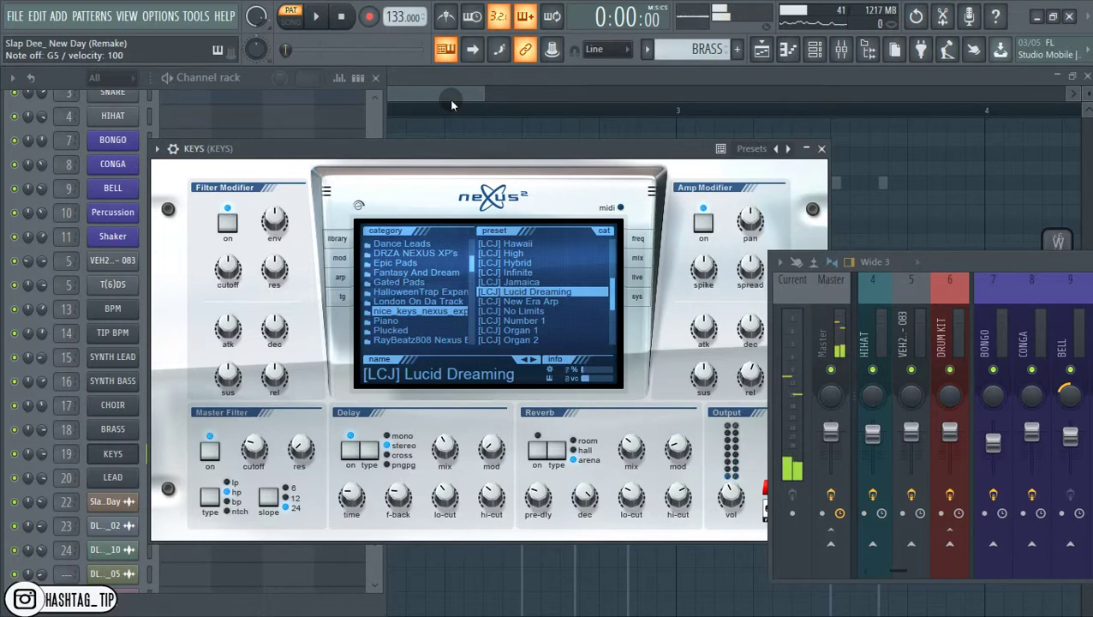
drag(465, 148, 485, 114)
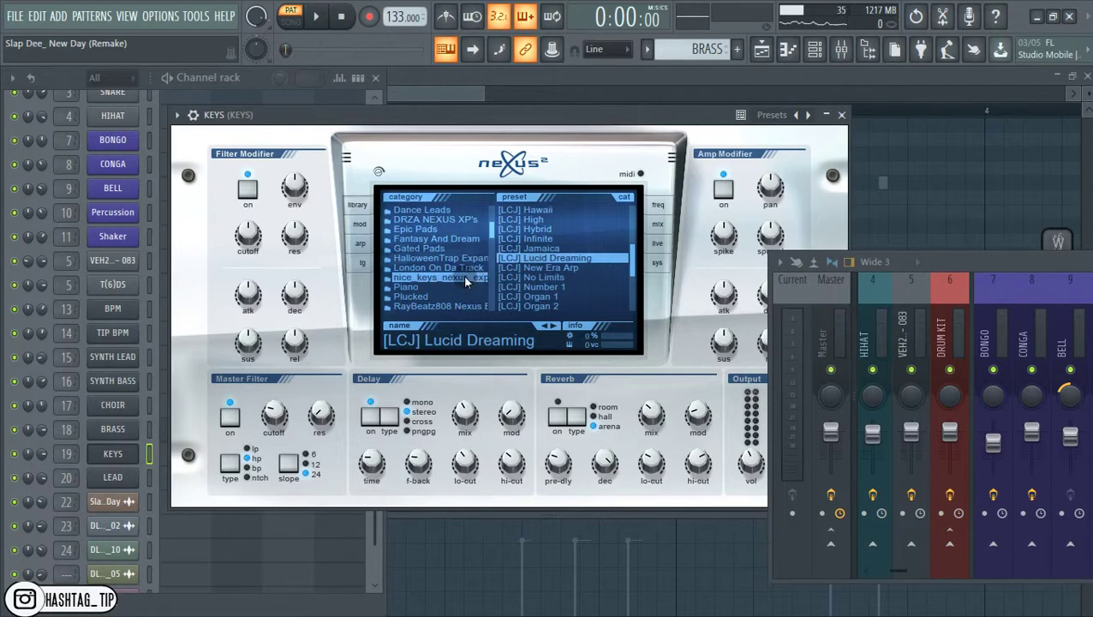
drag(358, 109, 546, 97)
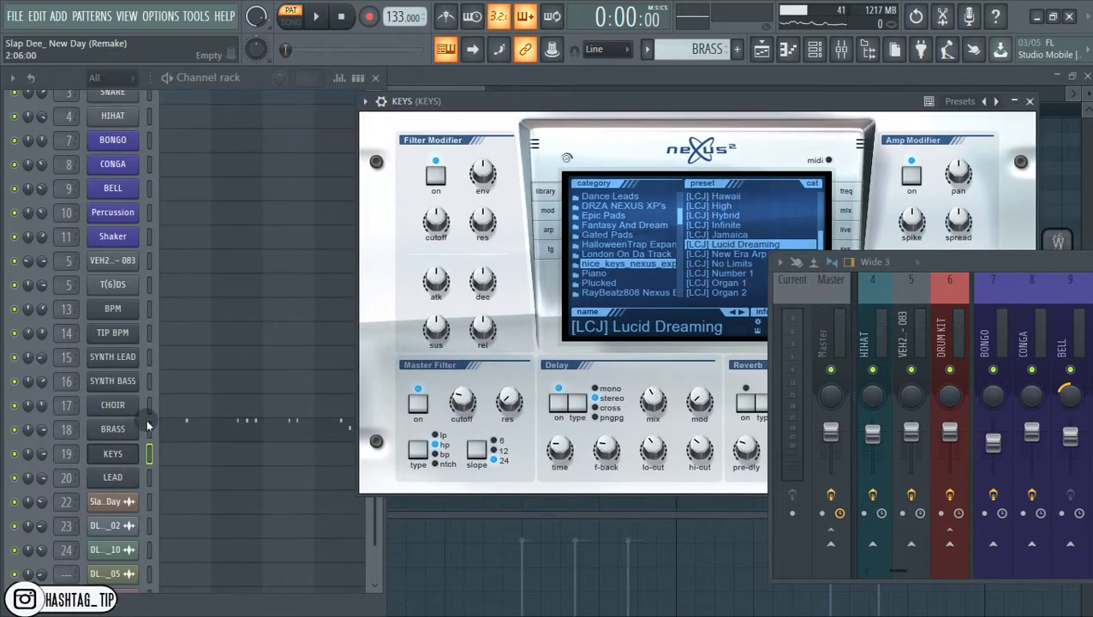
View the LEAD channel's Nexus preset, close the plugin, and bring the whole mixer into view
click(114, 477)
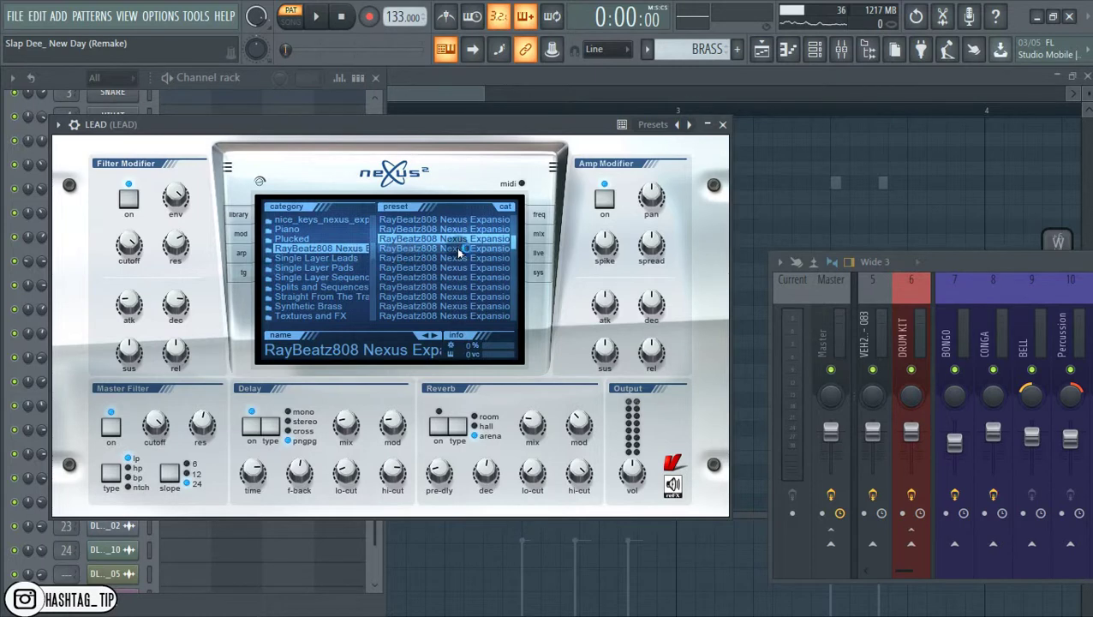
click(723, 125)
drag(941, 259, 372, 145)
Switch playback back to song mode, stop it, look over the mixer from the KICK track, and close the mixer
click(314, 19)
click(291, 21)
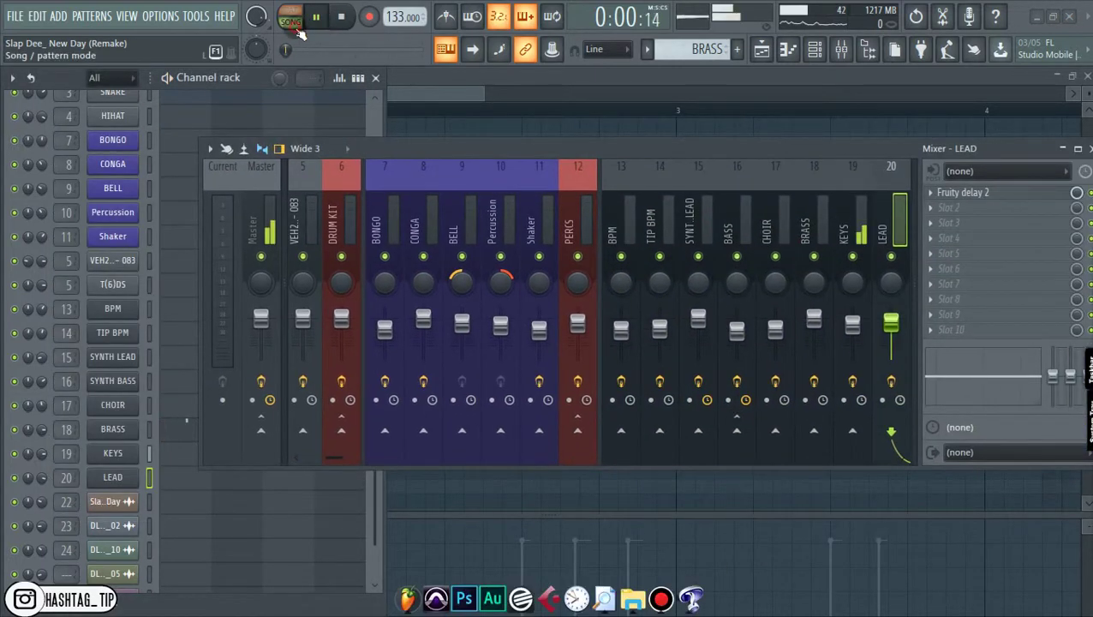
click(349, 26)
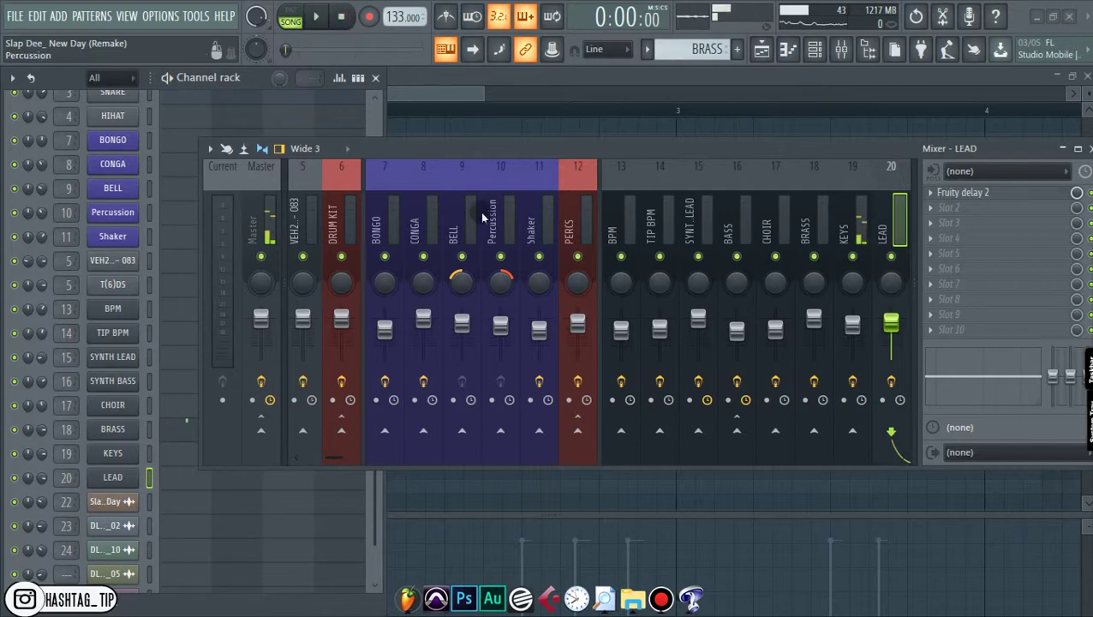
scroll(471, 212, left, 4)
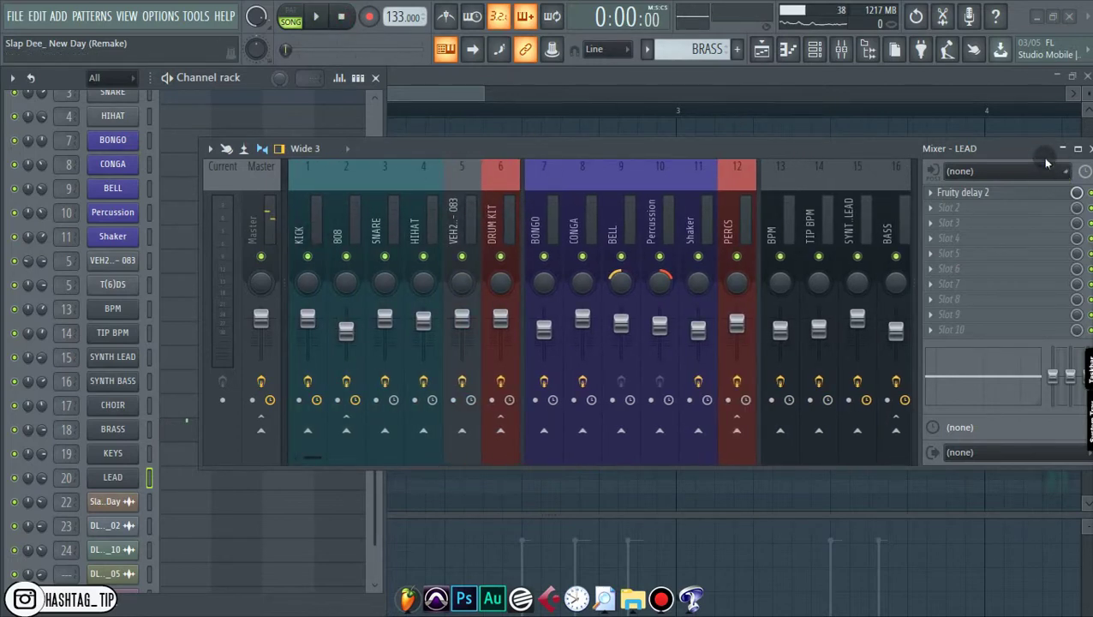
drag(1045, 161, 873, 169)
click(924, 163)
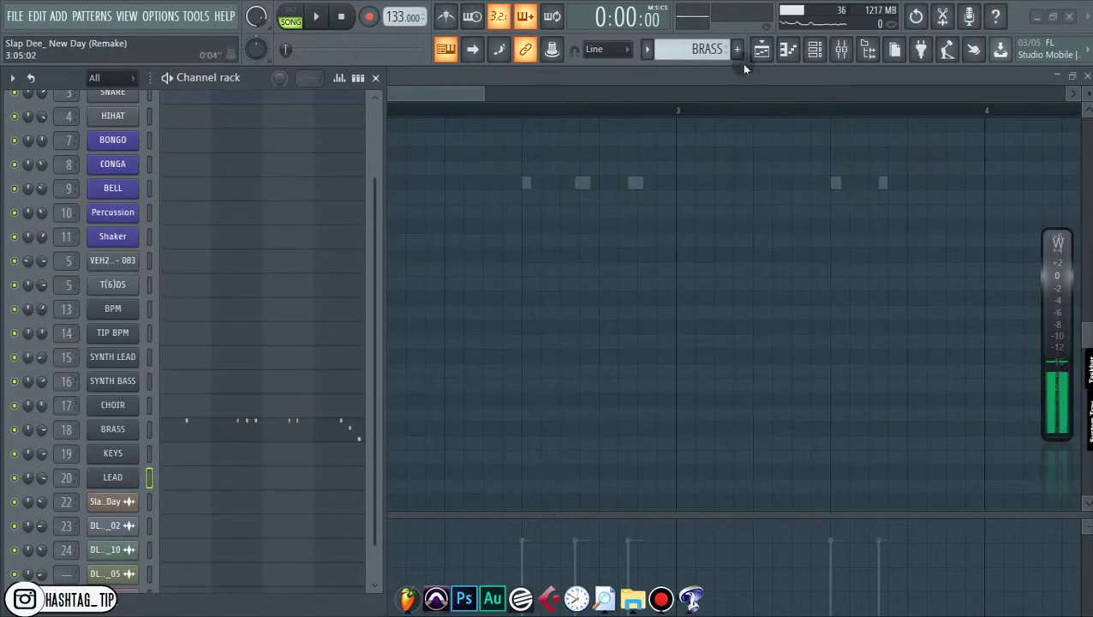
Open the playlist, fit the introduction through the chorus in the view, and shrink the track height to show more tracks
click(761, 50)
scroll(403, 120, down, 3)
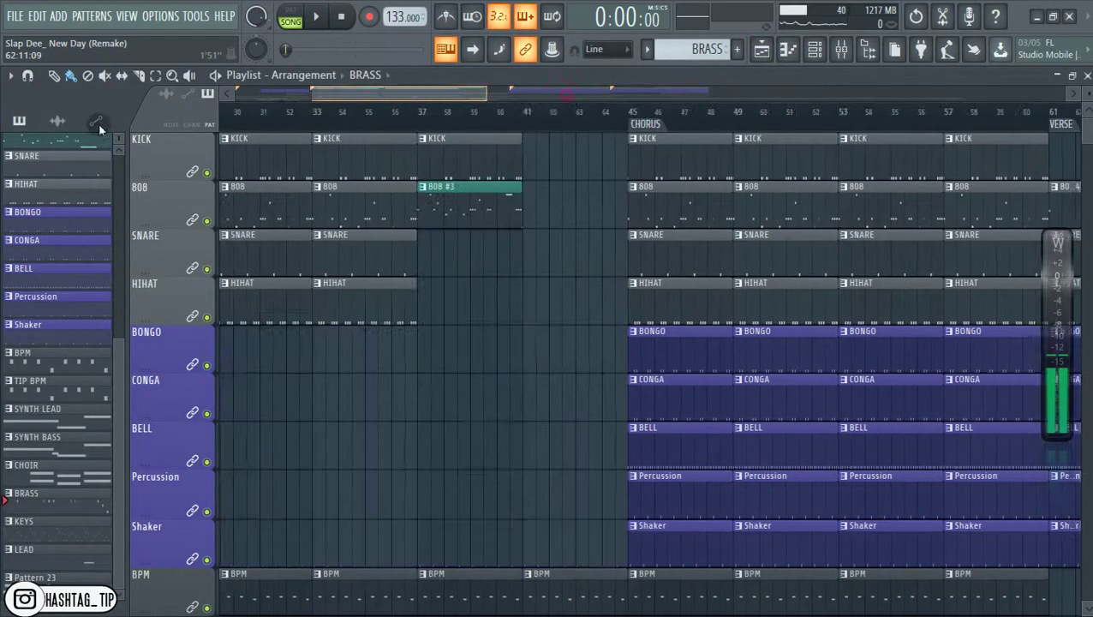
drag(438, 94, 611, 94)
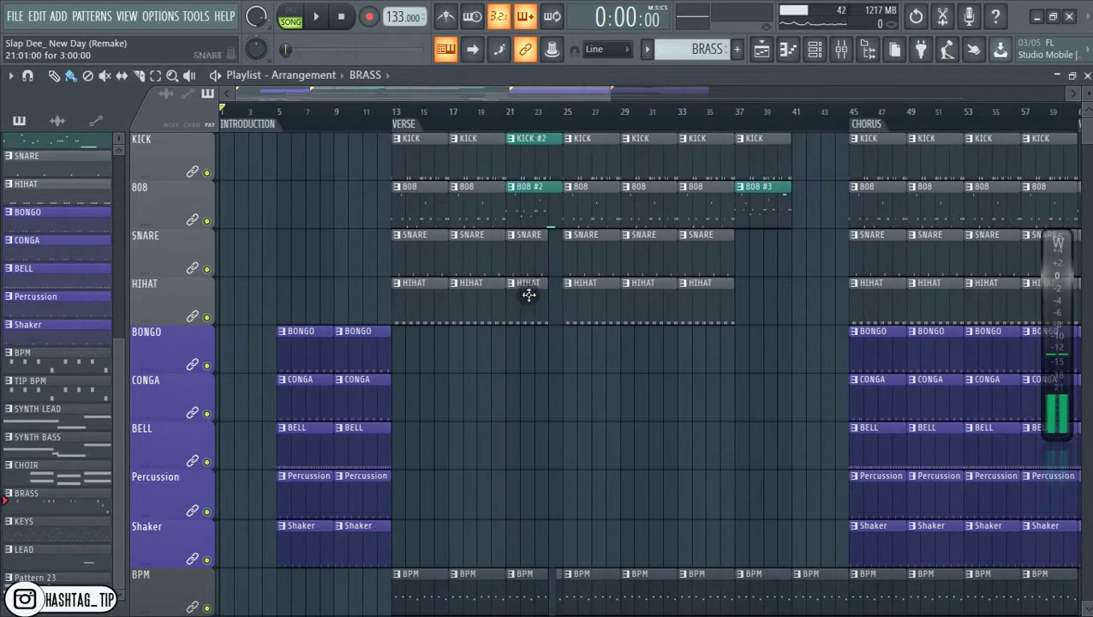
scroll(529, 295, down, 7)
scroll(523, 299, up, 6)
scroll(527, 294, up, 1)
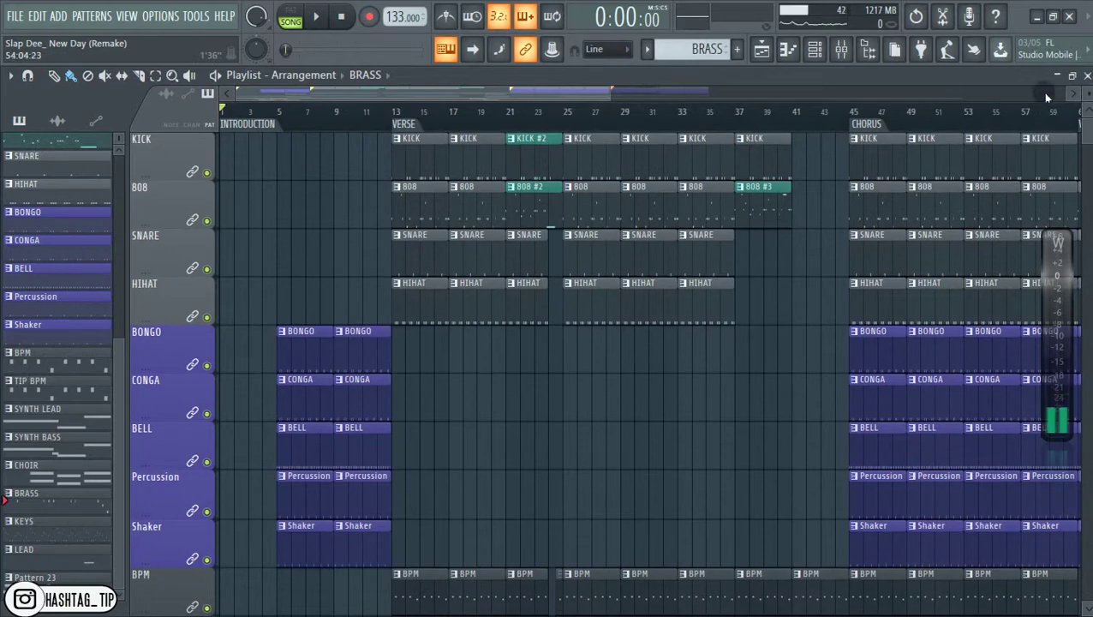
drag(1087, 92, 1087, 101)
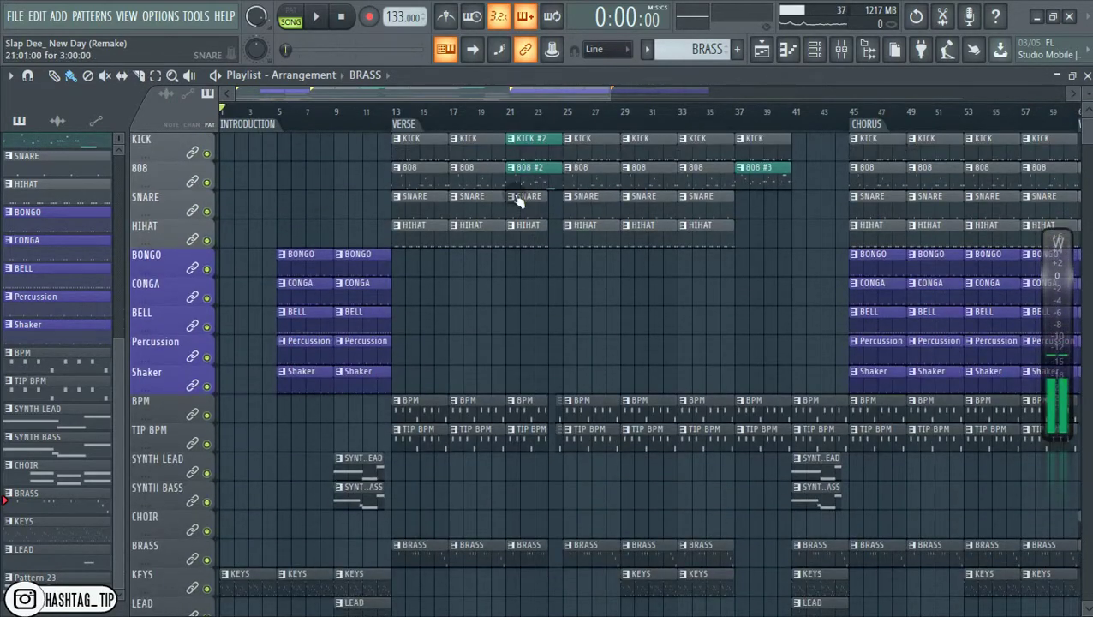
Solo the BONGO, CONGA, BELL, Percussion and Shaker tracks and play them from bar 5, enlarging the introduction section
click(277, 111)
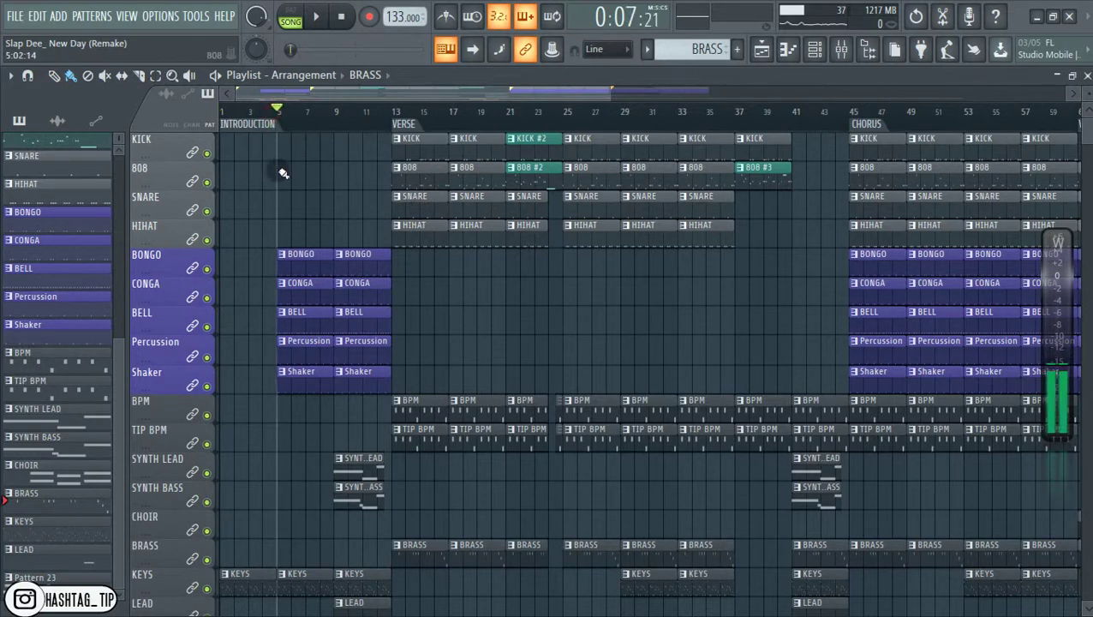
right_click(206, 268)
click(206, 297)
click(206, 326)
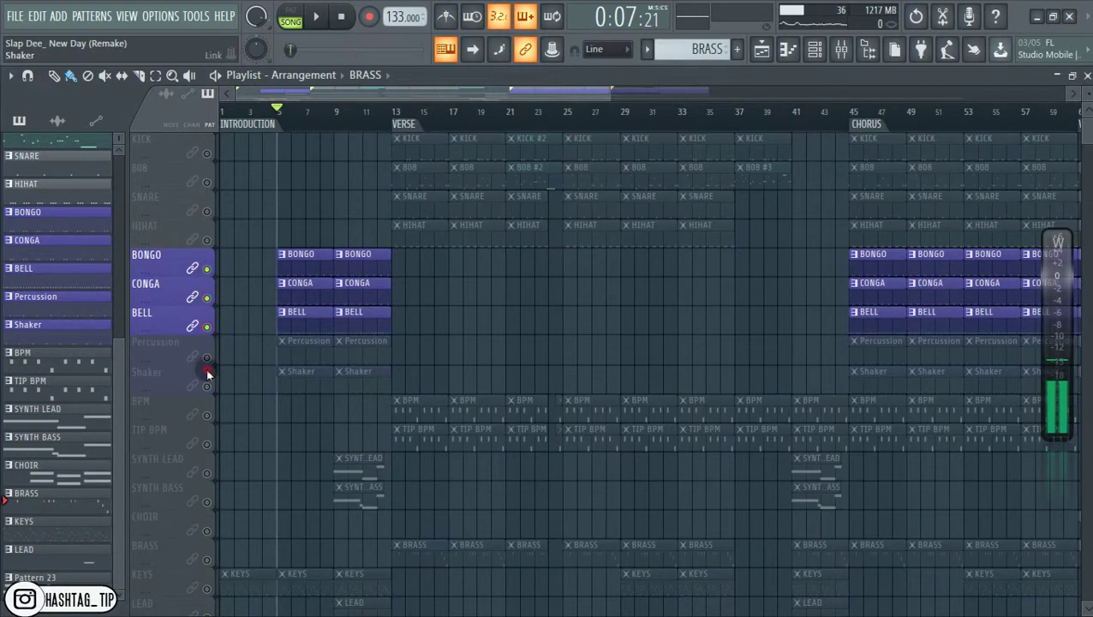
click(206, 356)
click(207, 386)
key(space)
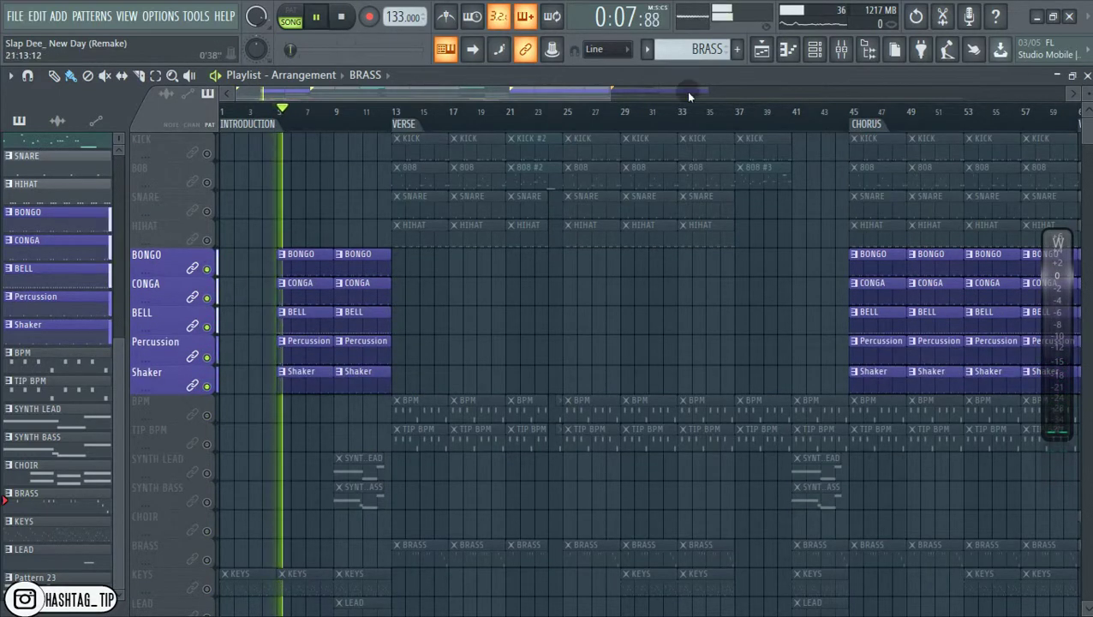
drag(610, 98, 400, 159)
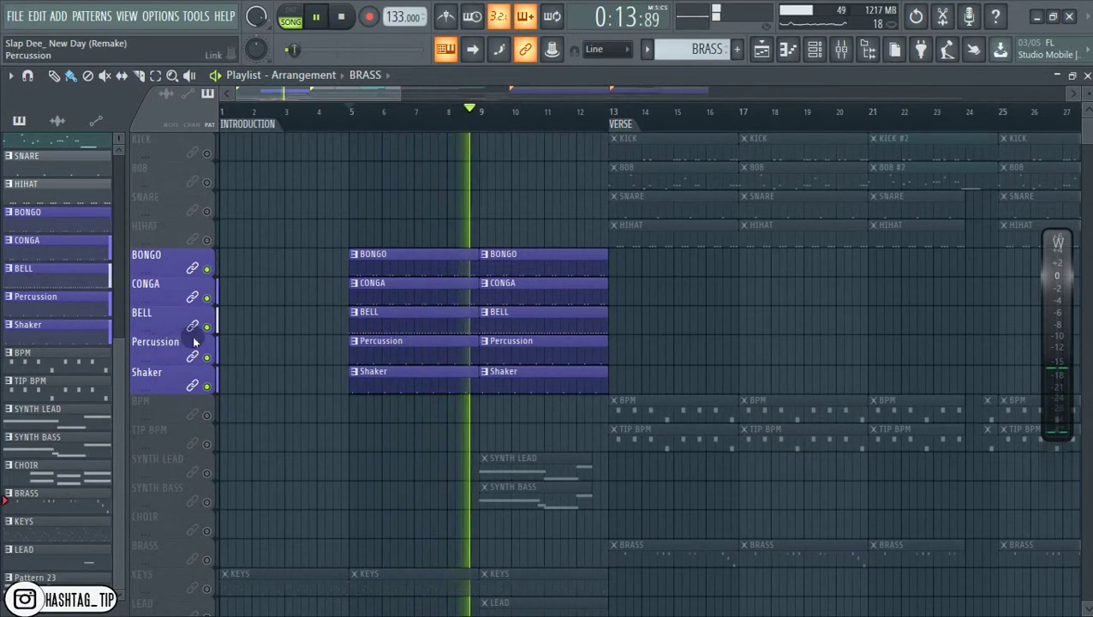
Stop playback, mute the BONGO and CONGA tracks, and unmute both again
key(space)
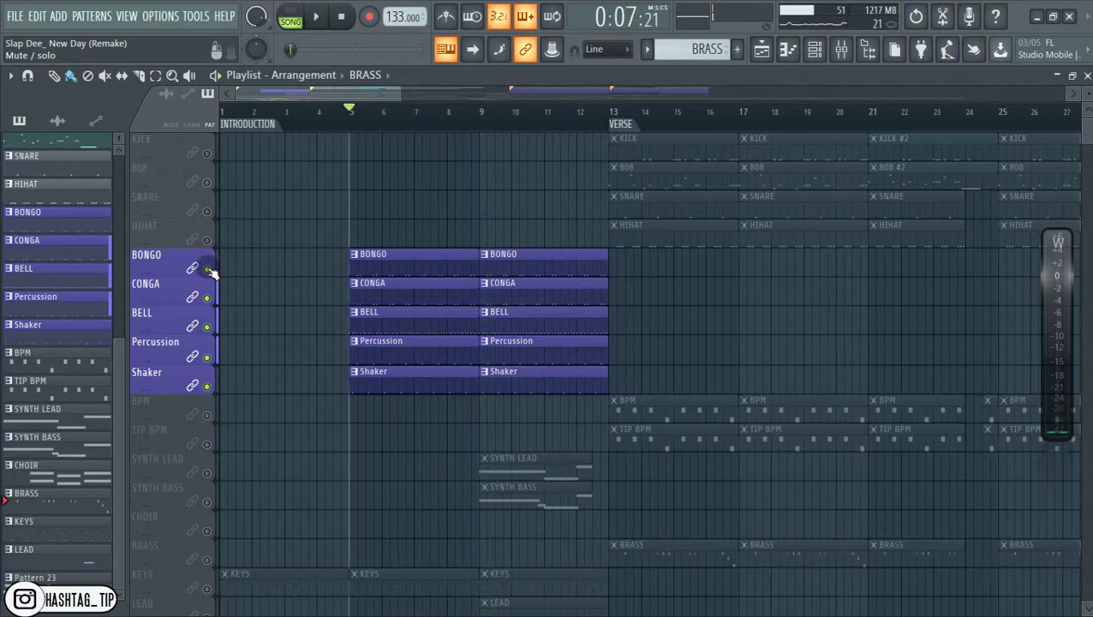
click(207, 269)
click(208, 299)
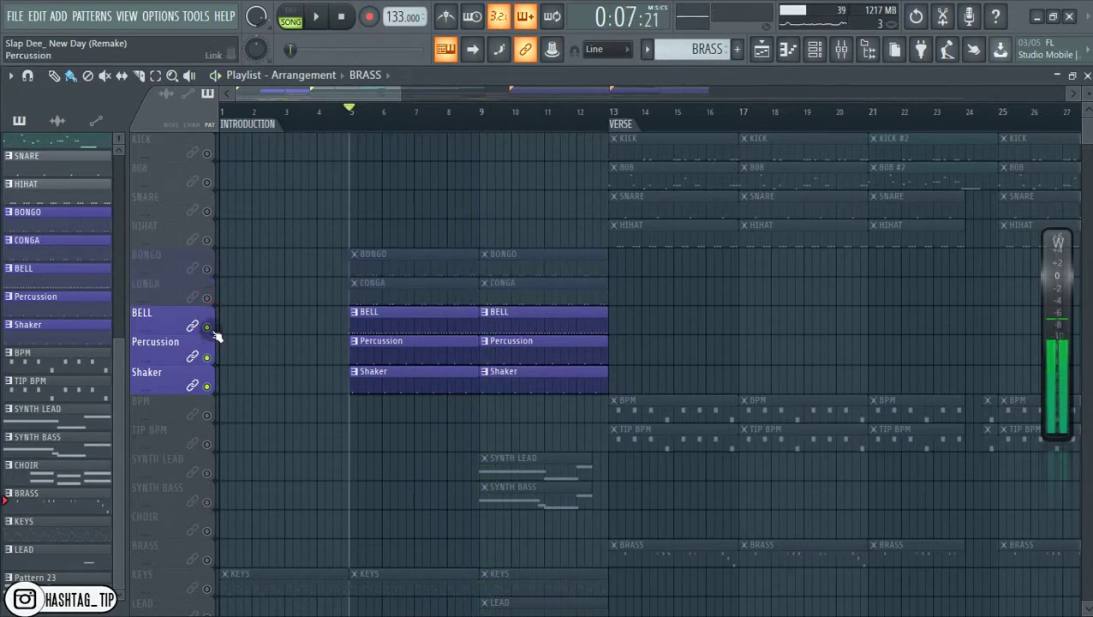
click(210, 300)
click(208, 270)
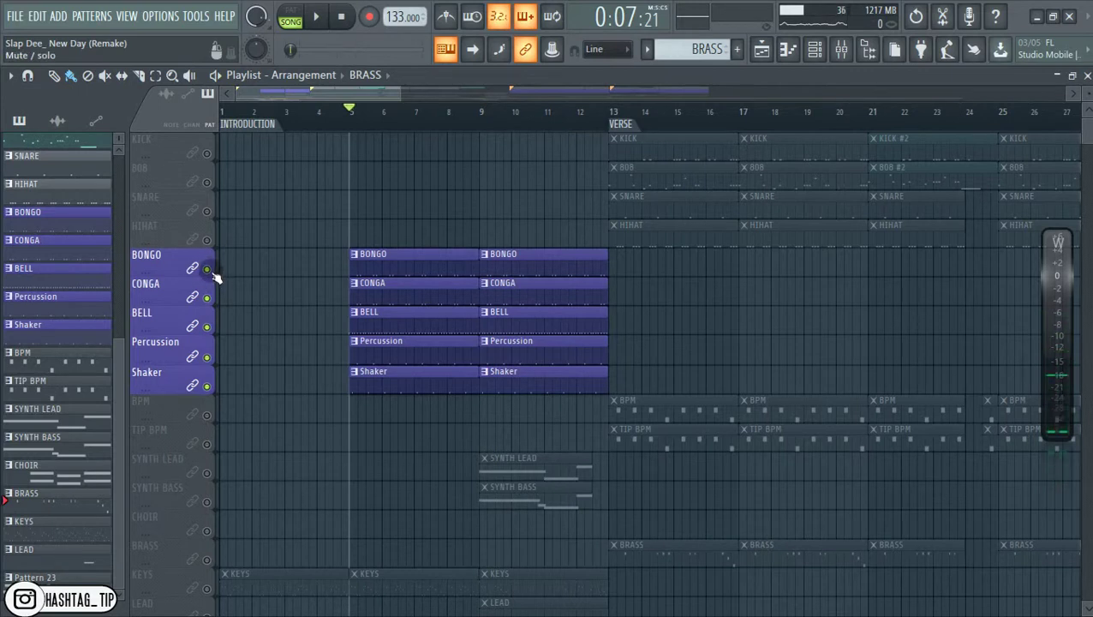
Unmute the KEYS track and play it together with the percussion tracks from bar 5
scroll(236, 287, down, 6)
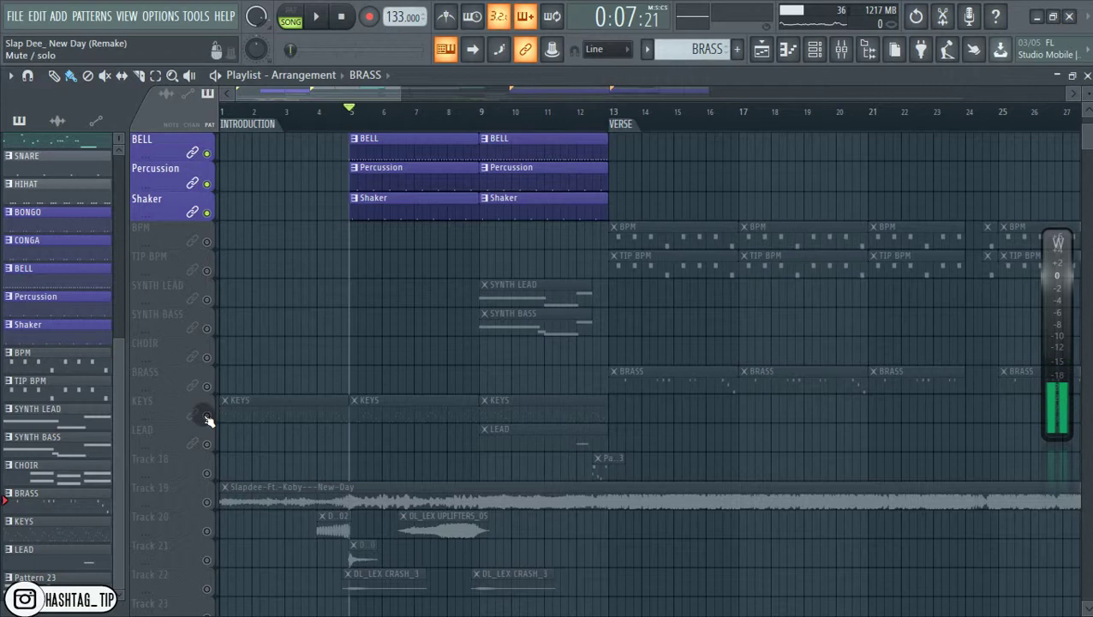
click(207, 416)
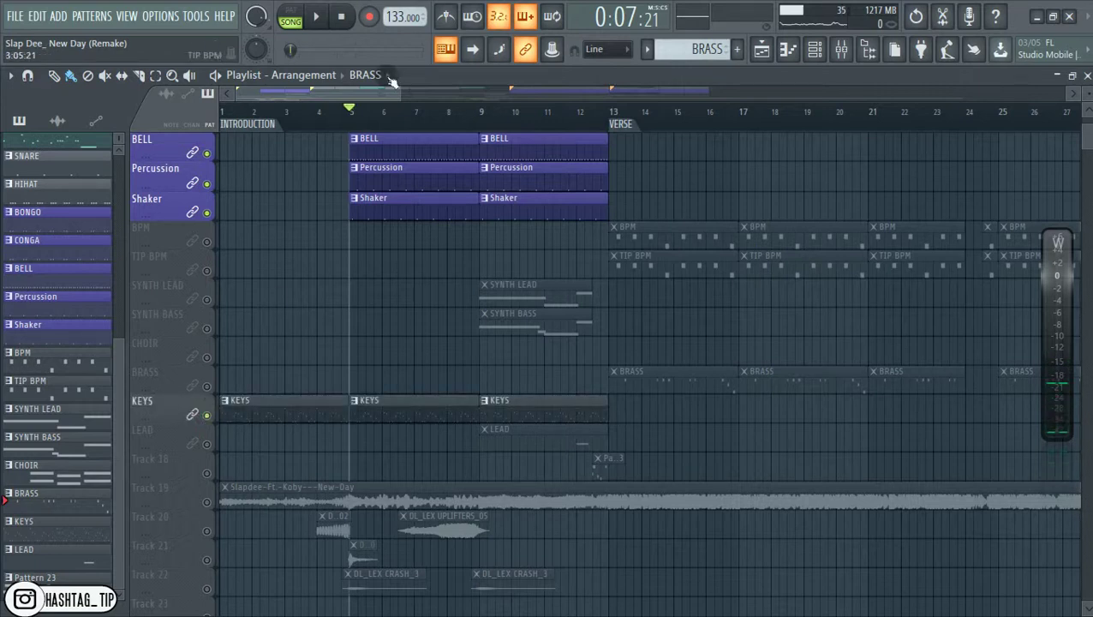
scroll(345, 231, up, 6)
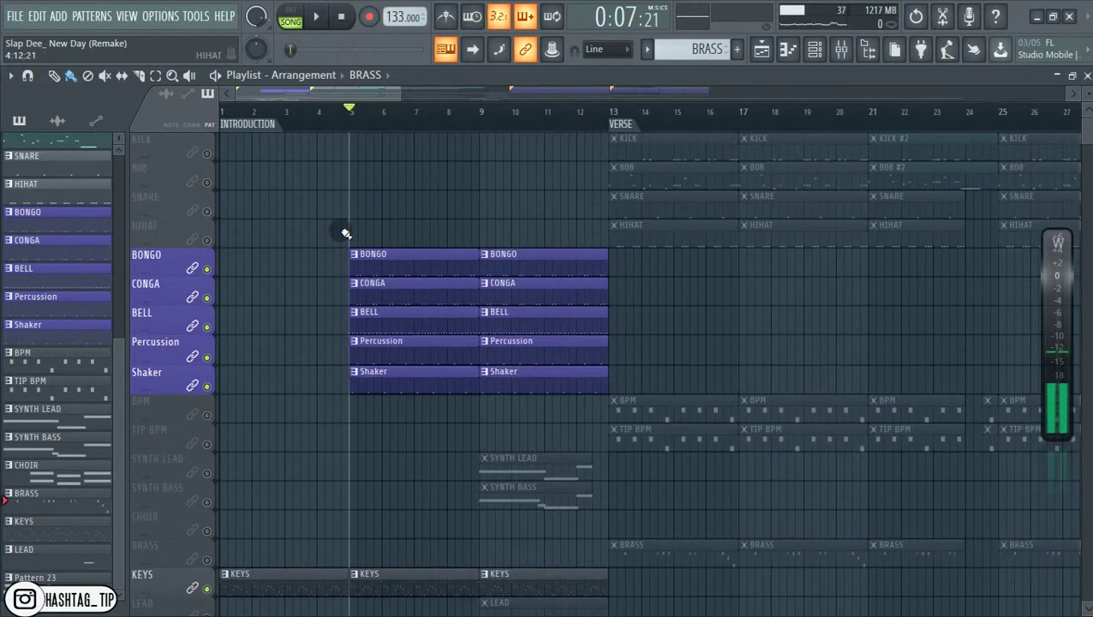
key(space)
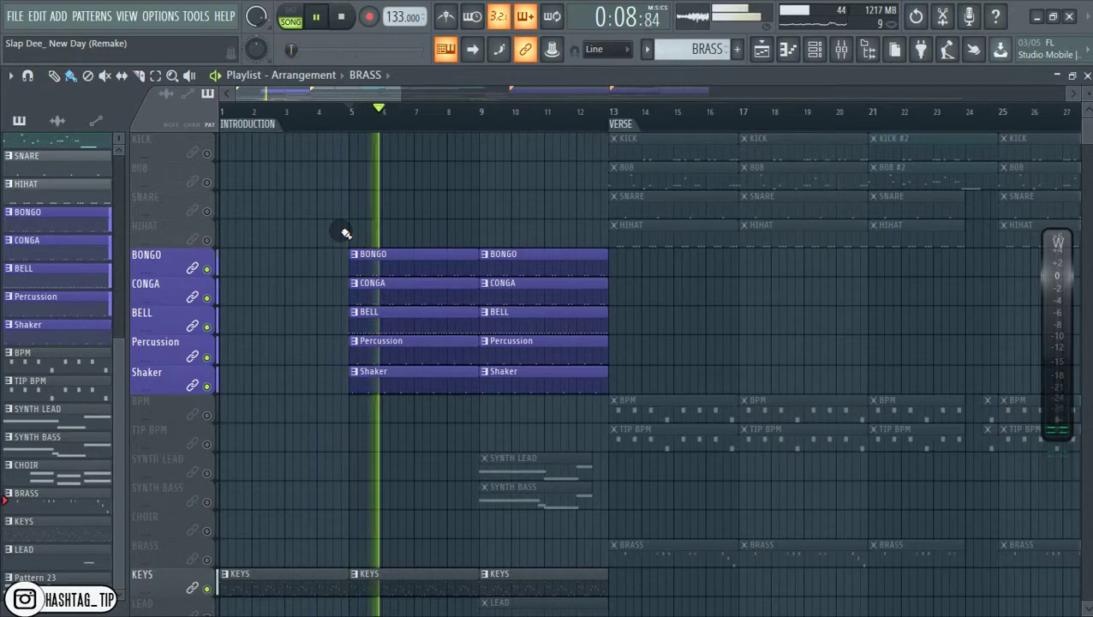
Unmute SYNTH LEAD, SYNTH BASS, Track 18 and LEAD while the introduction plays, and stop playback when it reaches the verse
drag(400, 93, 440, 94)
click(207, 473)
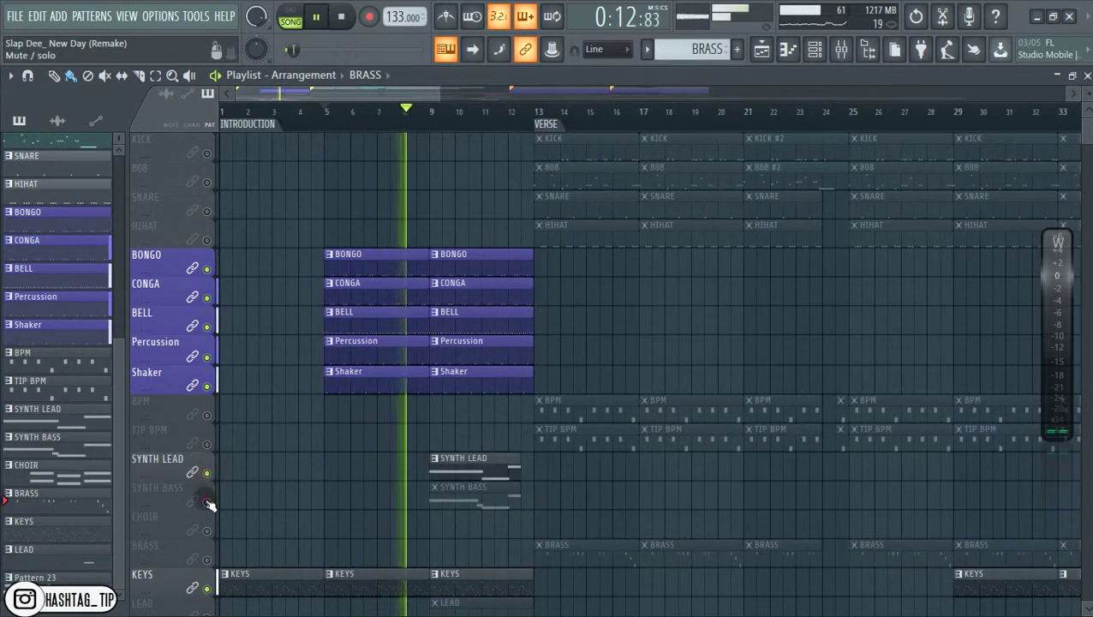
click(206, 502)
scroll(479, 459, down, 2)
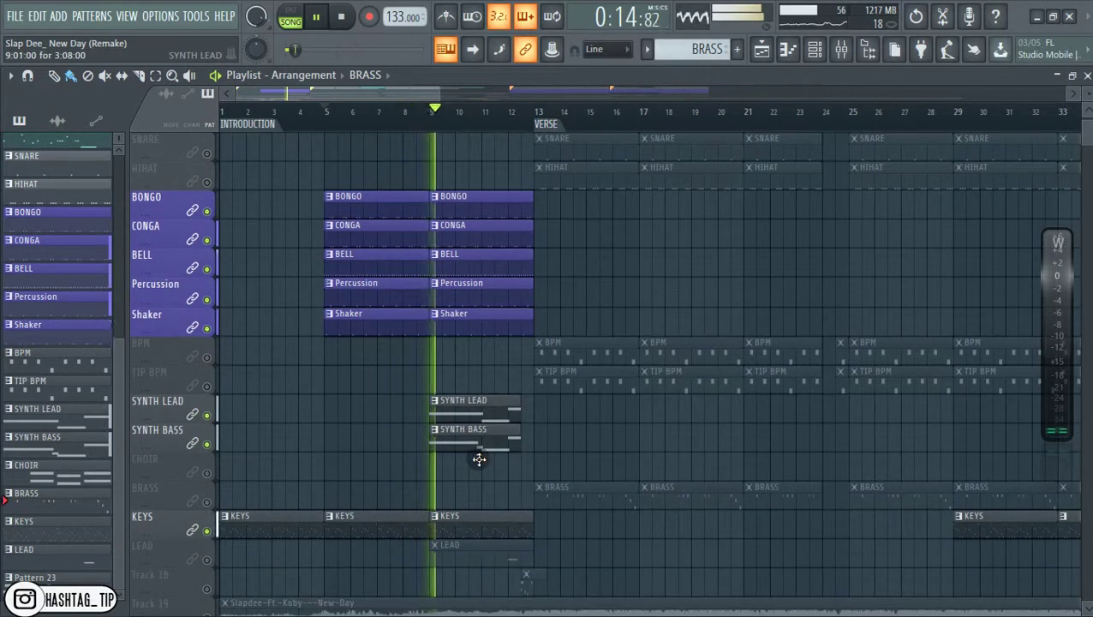
scroll(478, 459, down, 4)
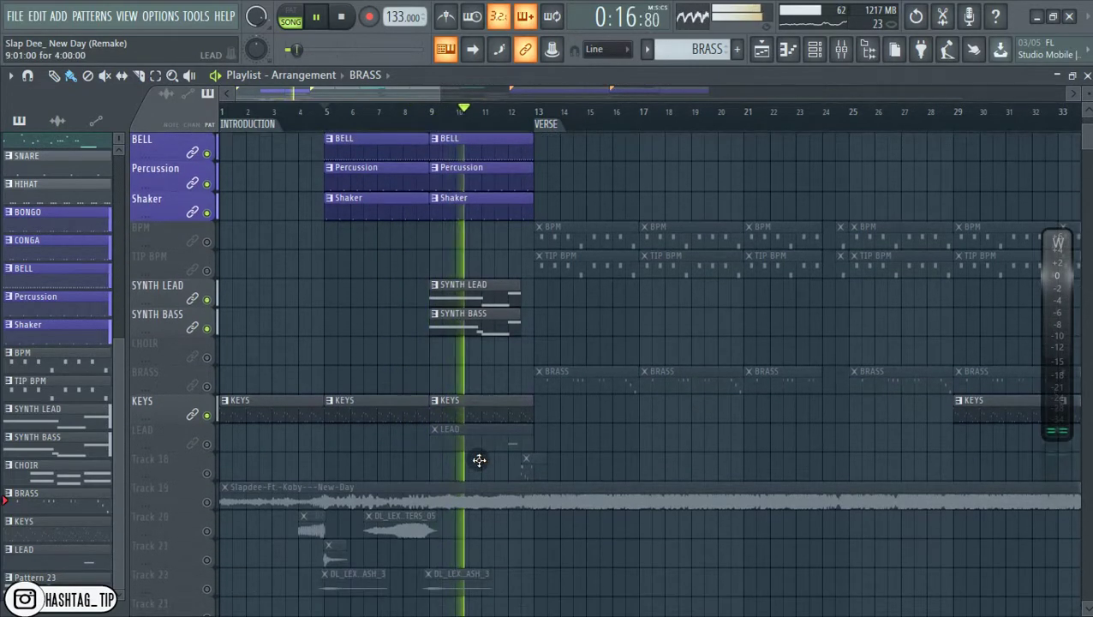
click(206, 473)
click(206, 444)
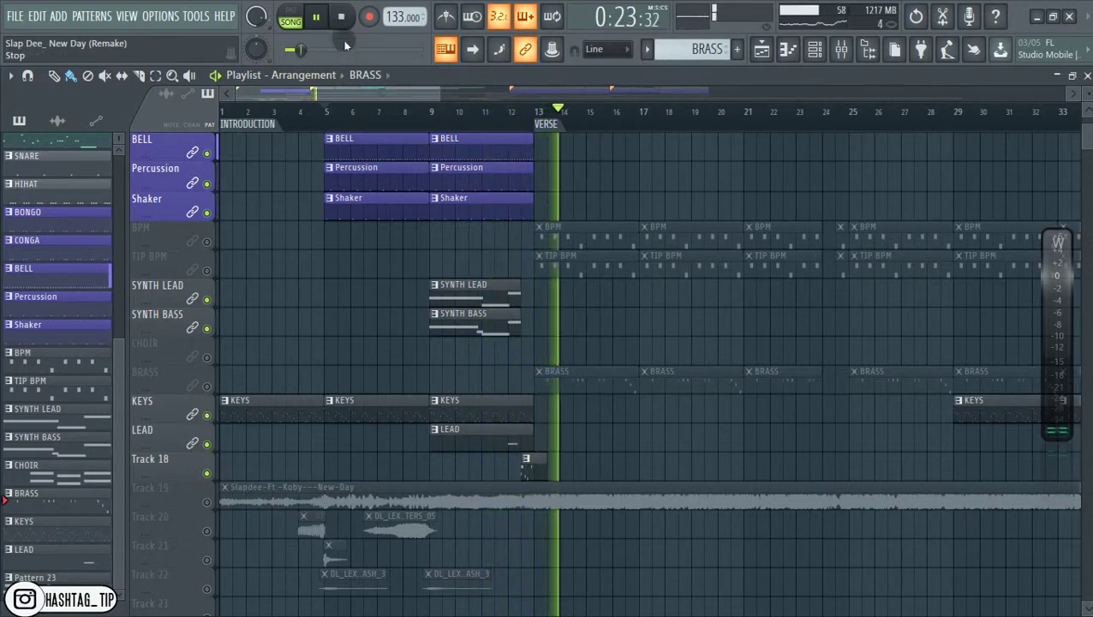
key(space)
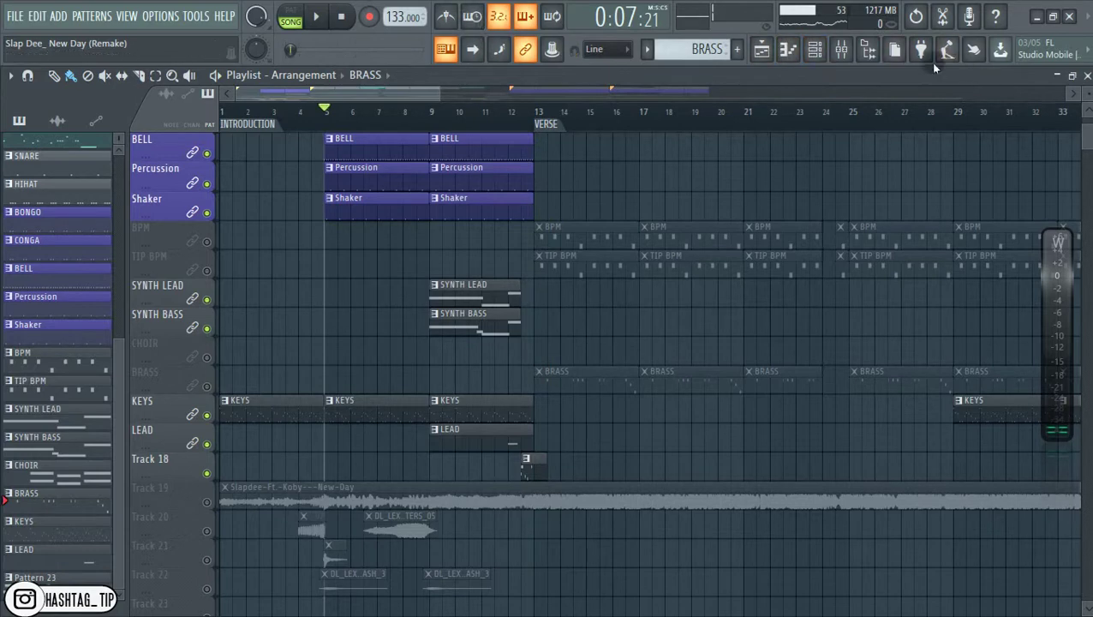
Bring up the mixer beside the channel rack and select only the Shaker channel
click(761, 48)
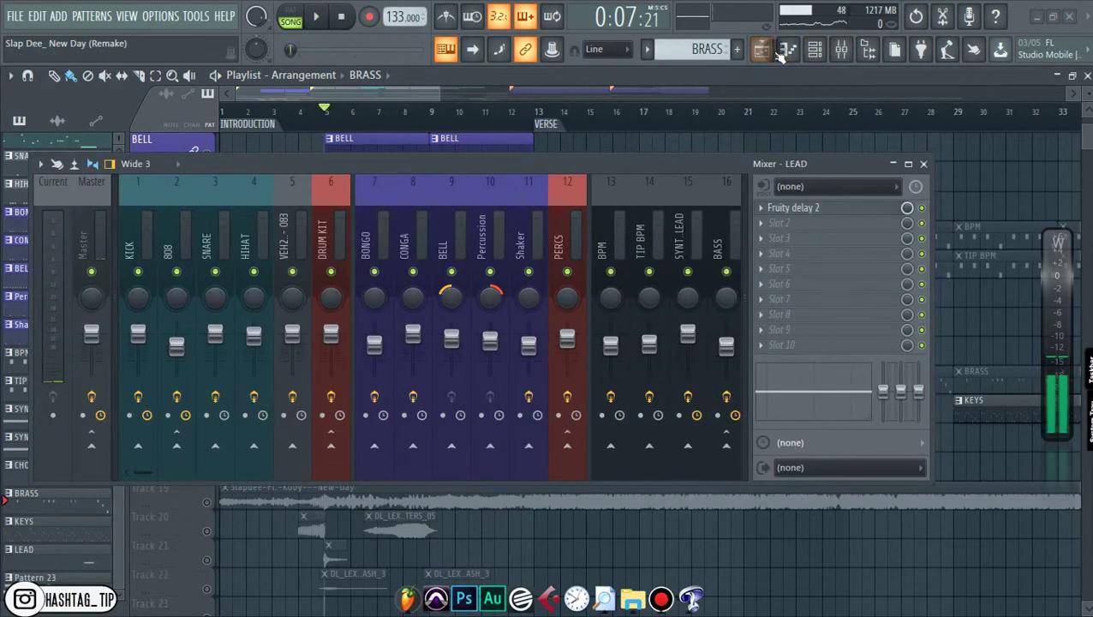
click(767, 52)
drag(603, 163, 865, 182)
click(149, 237)
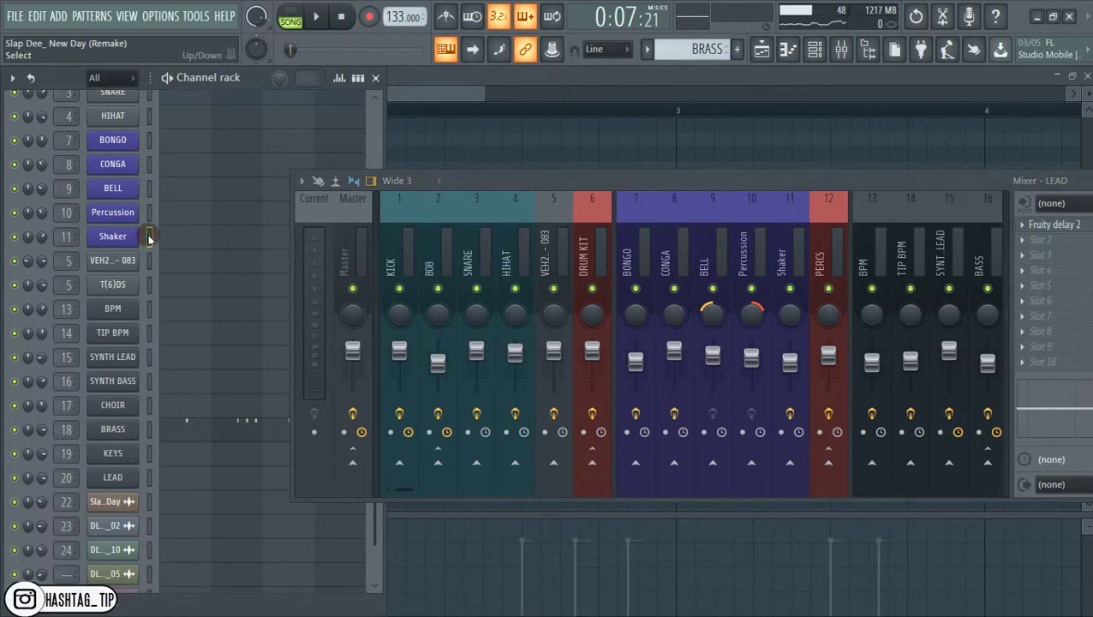
Route the SYNTH LEAD channel to mixer track 18 and the BPM channel to track 14, and close the mixer
scroll(146, 237, up, 3)
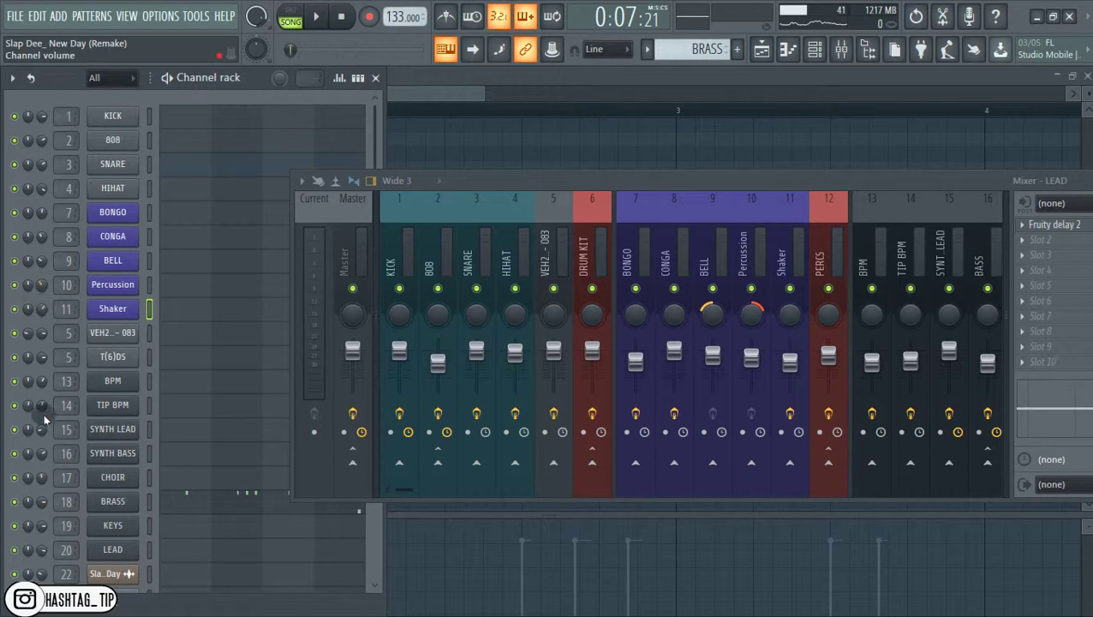
scroll(47, 519, down, 1)
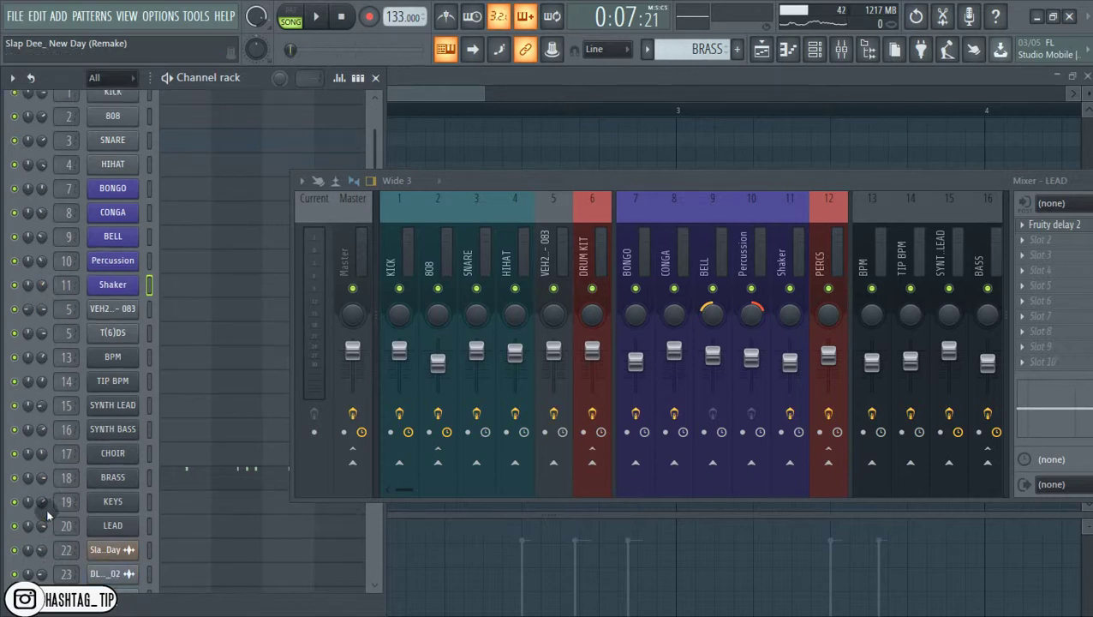
scroll(61, 411, up, 3)
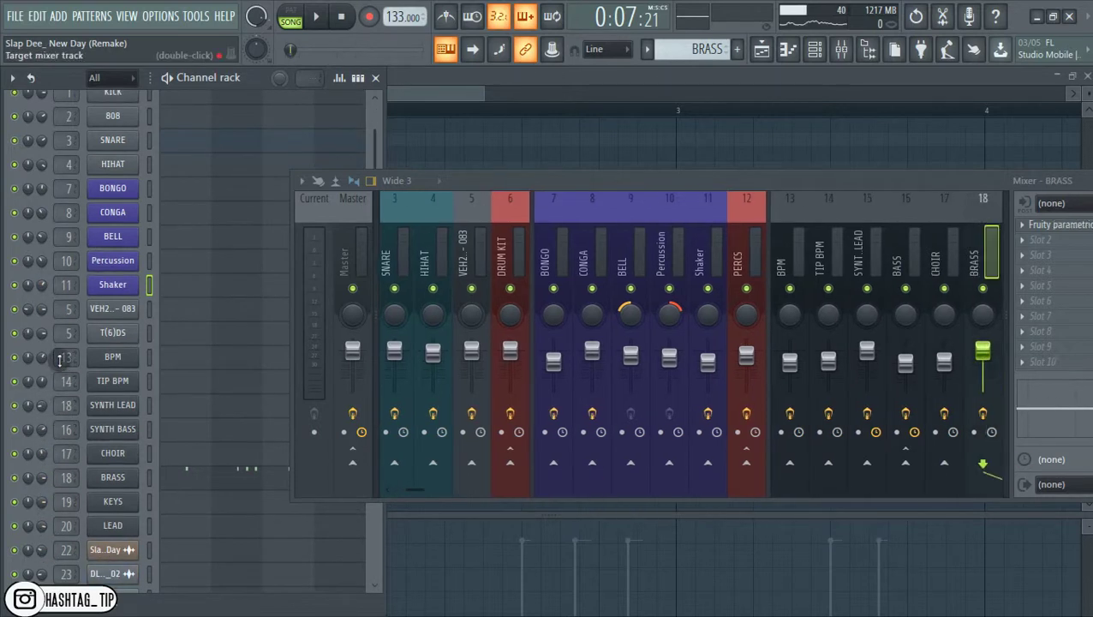
scroll(62, 358, up, 1)
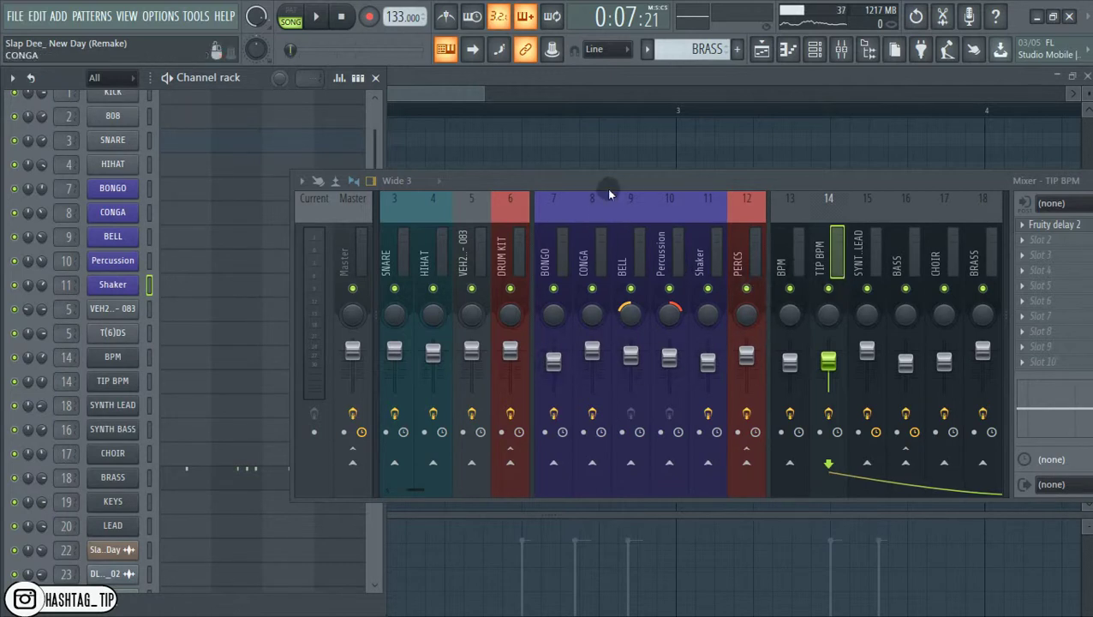
drag(606, 194, 478, 213)
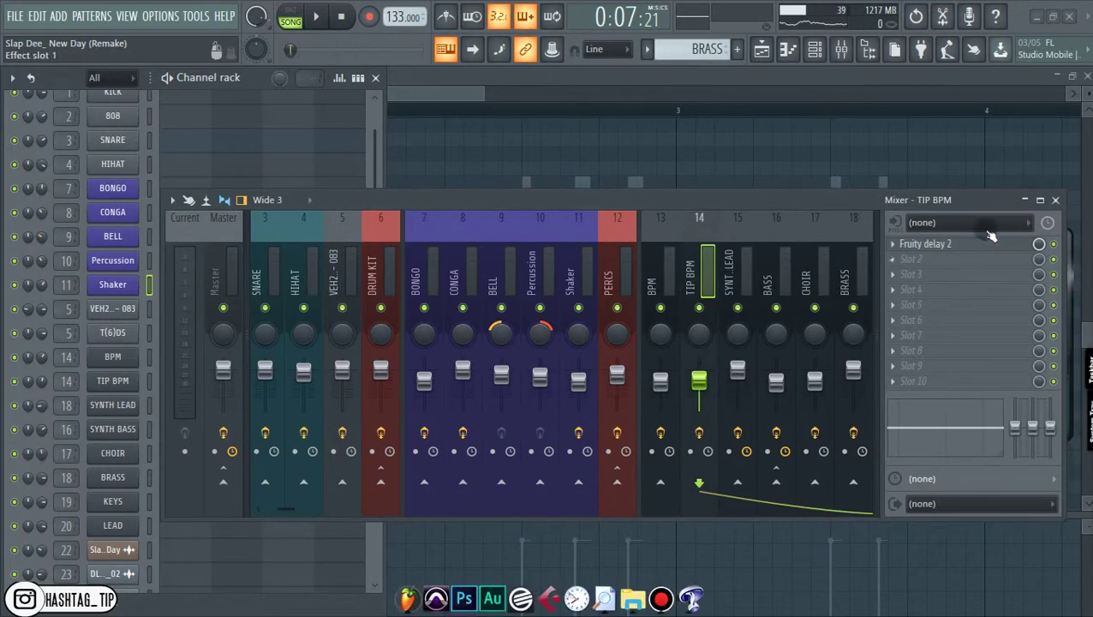
click(1057, 201)
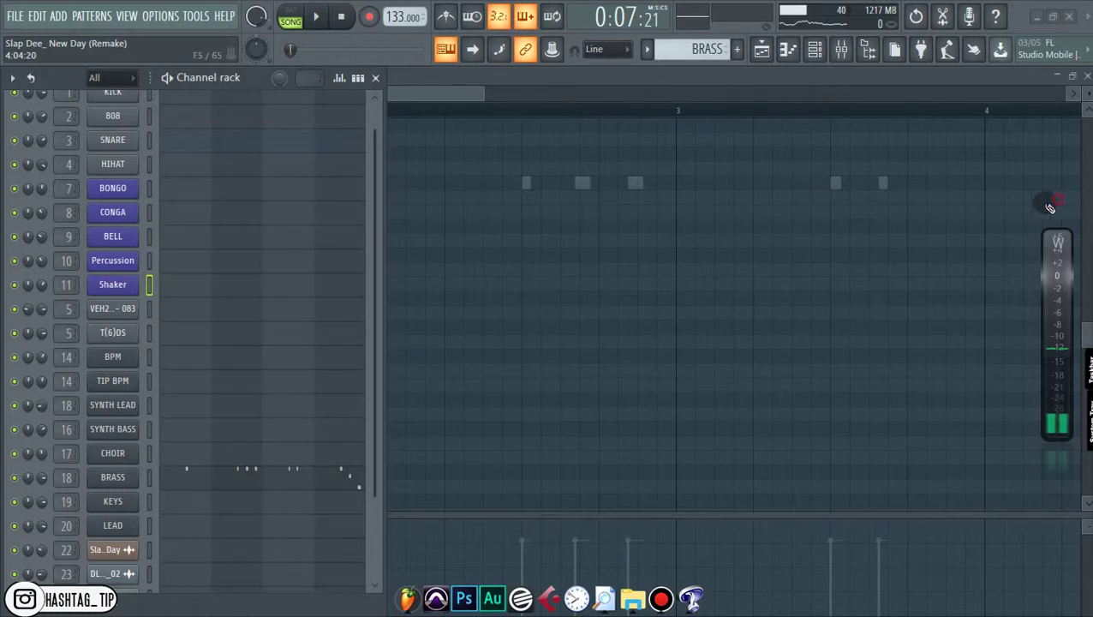